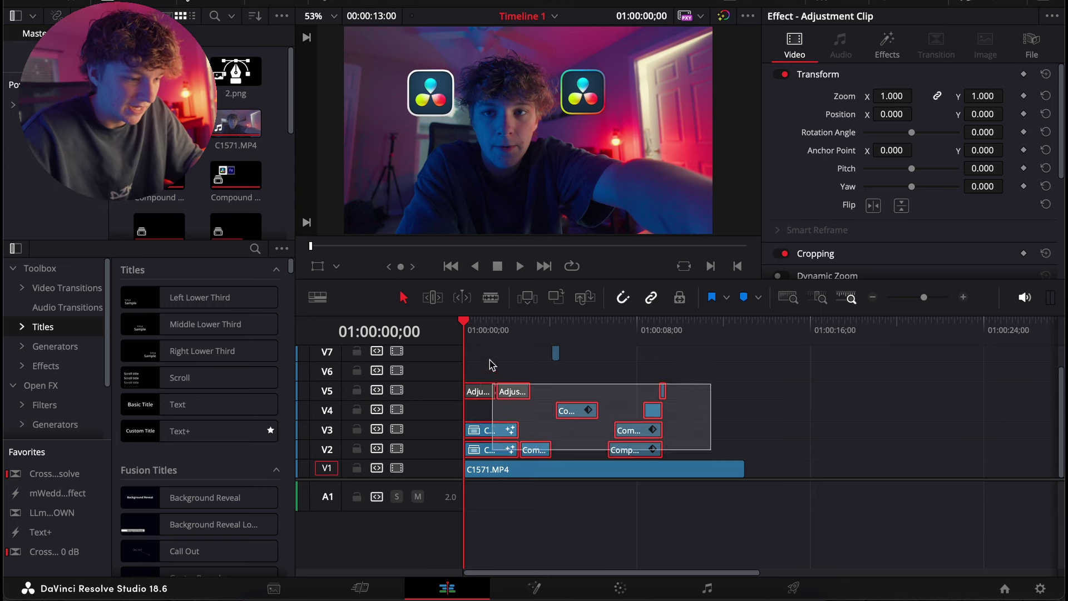
Step: Play back the finished timeline to review its icon and text animations
click(488, 372)
scroll(490, 384, down, 2)
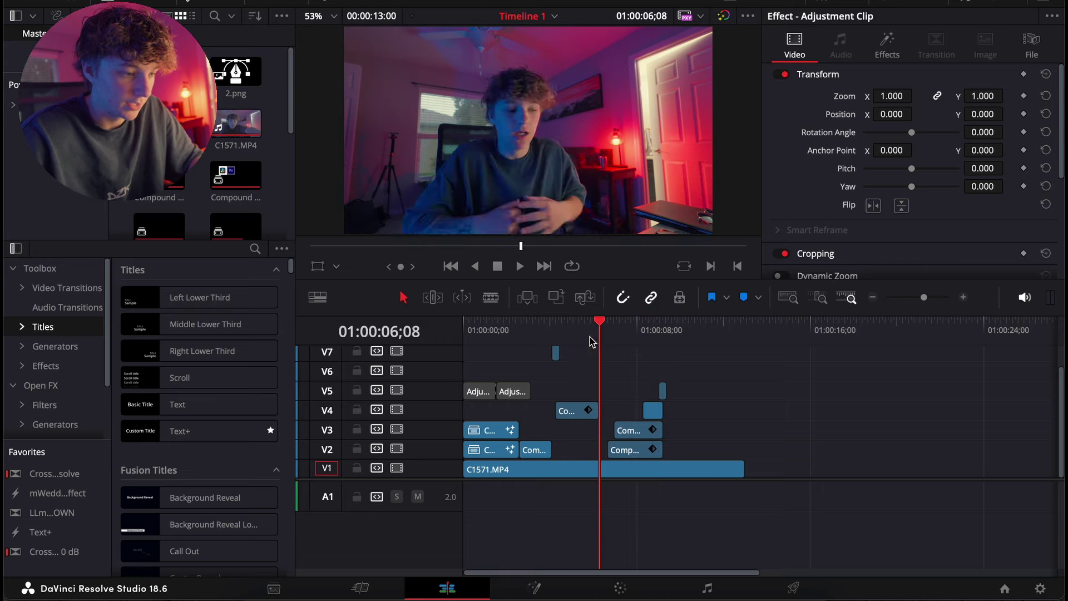
key(space)
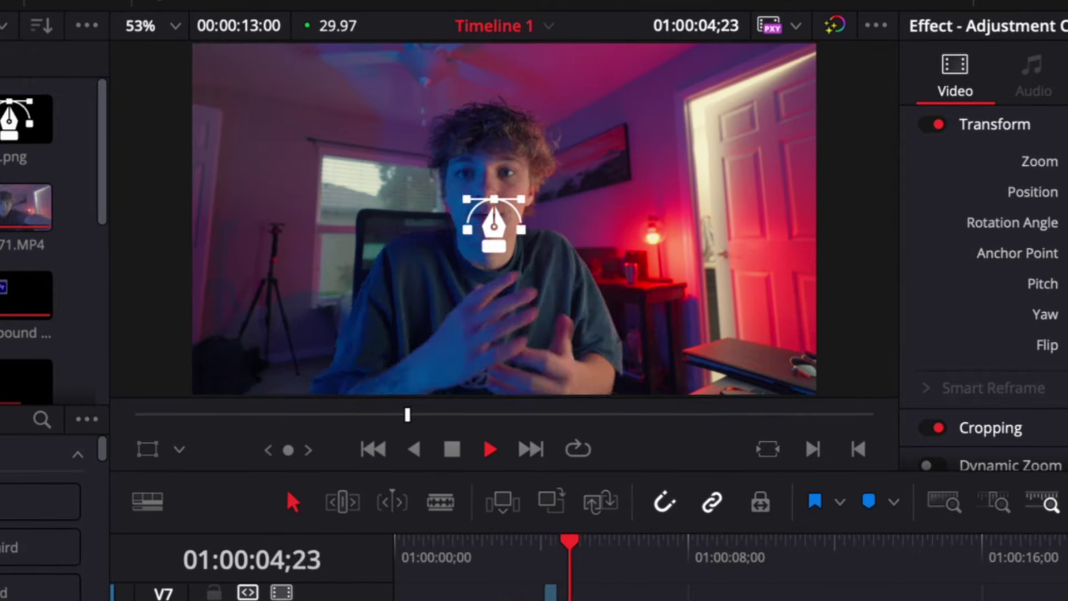
key(space)
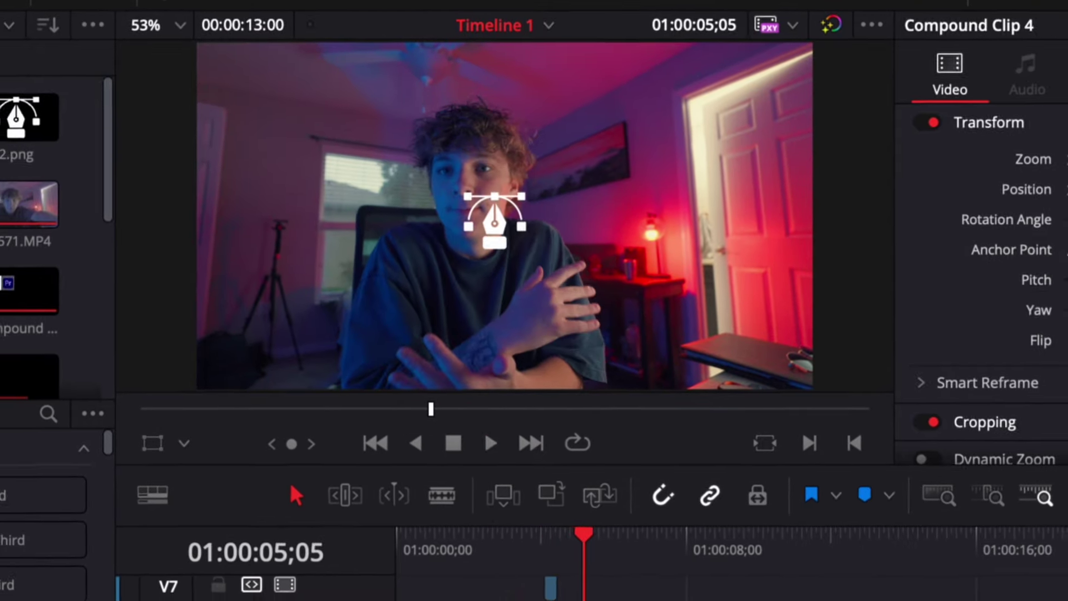
click(552, 594)
key(space)
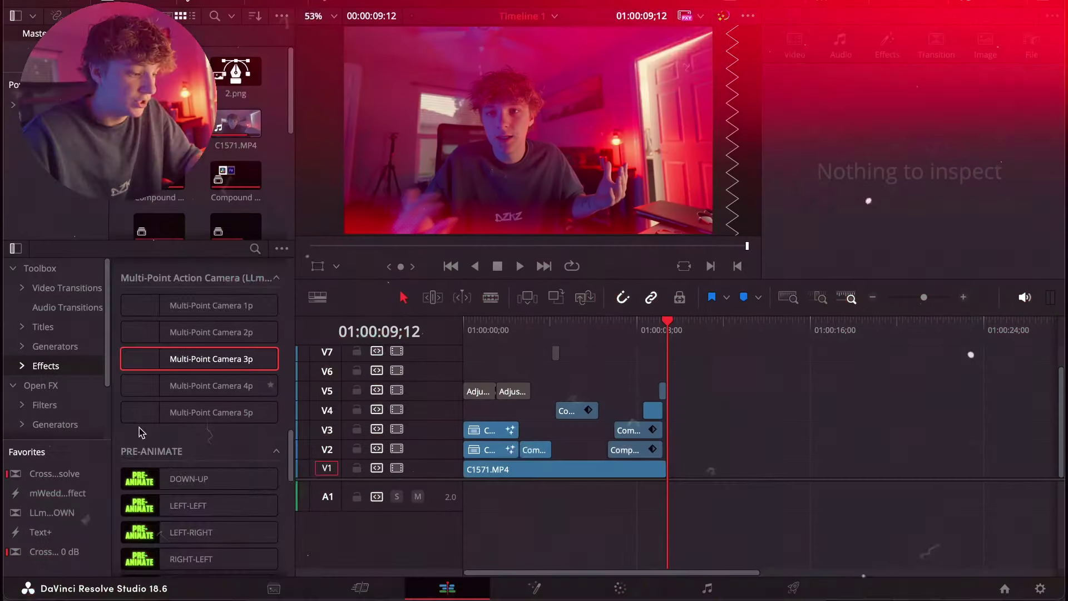
Step: Try placing the DOWN-UP pre-animate effect on the timeline clips
scroll(139, 431, down, 2)
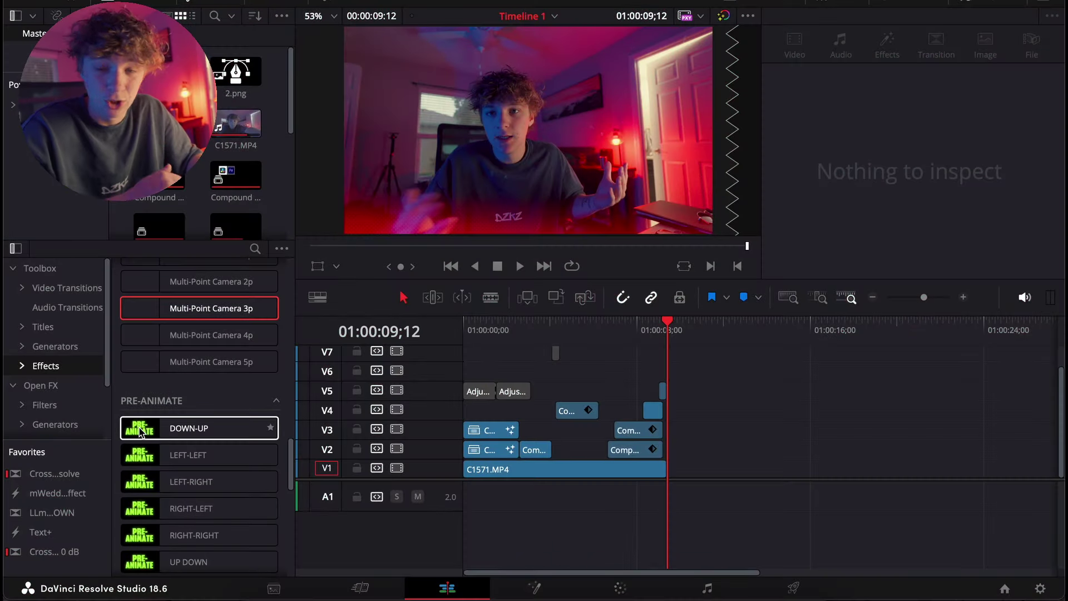
drag(190, 427, 505, 418)
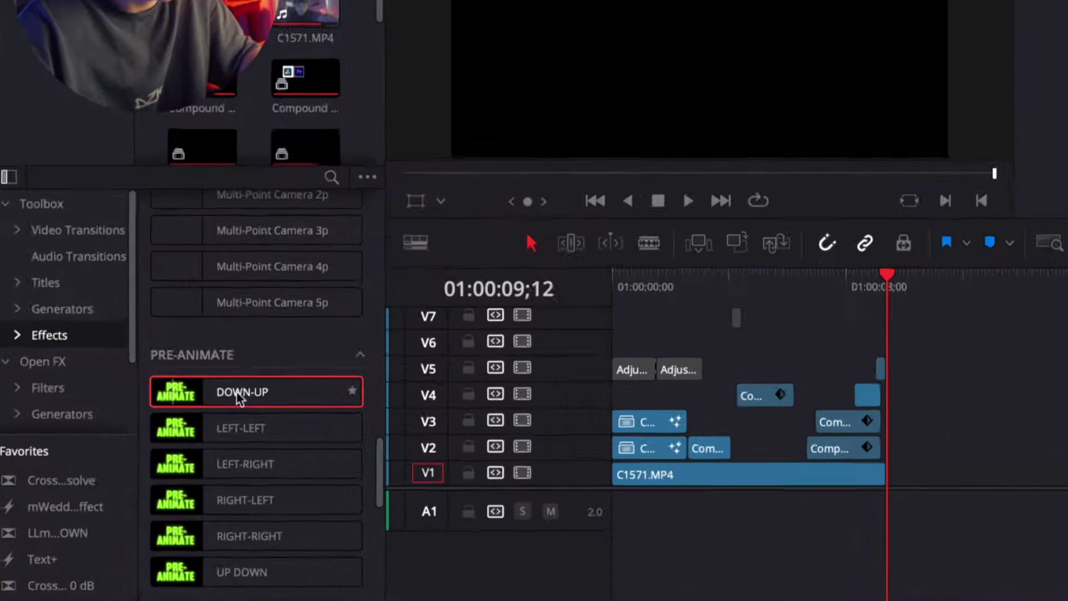
drag(824, 382, 806, 412)
drag(787, 245, 706, 253)
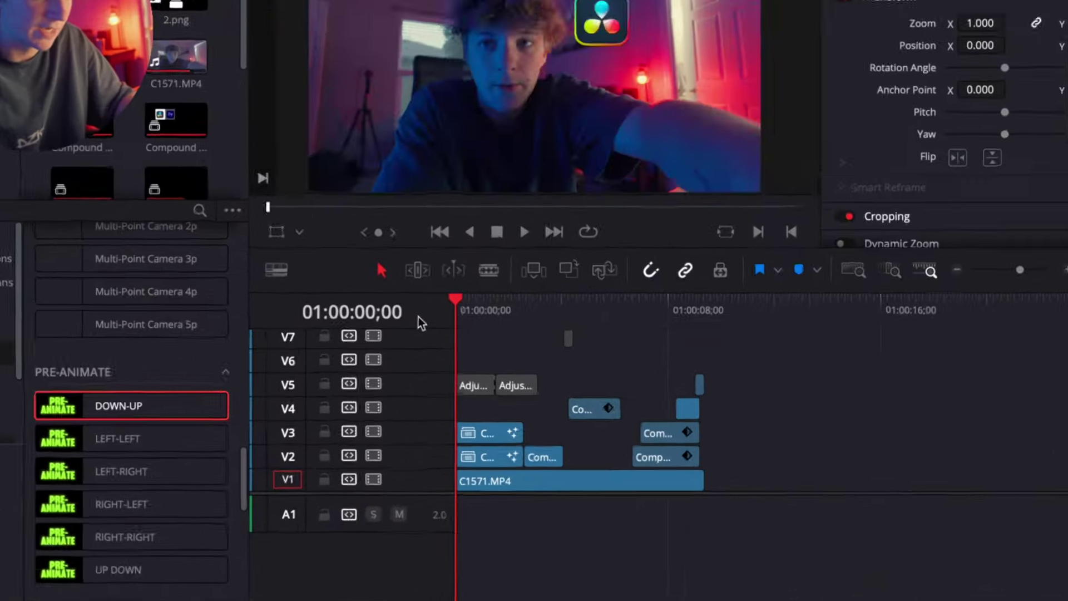
Step: Preview the opening icon animation and open Compound Clip 1 on the Fusion page
key(space)
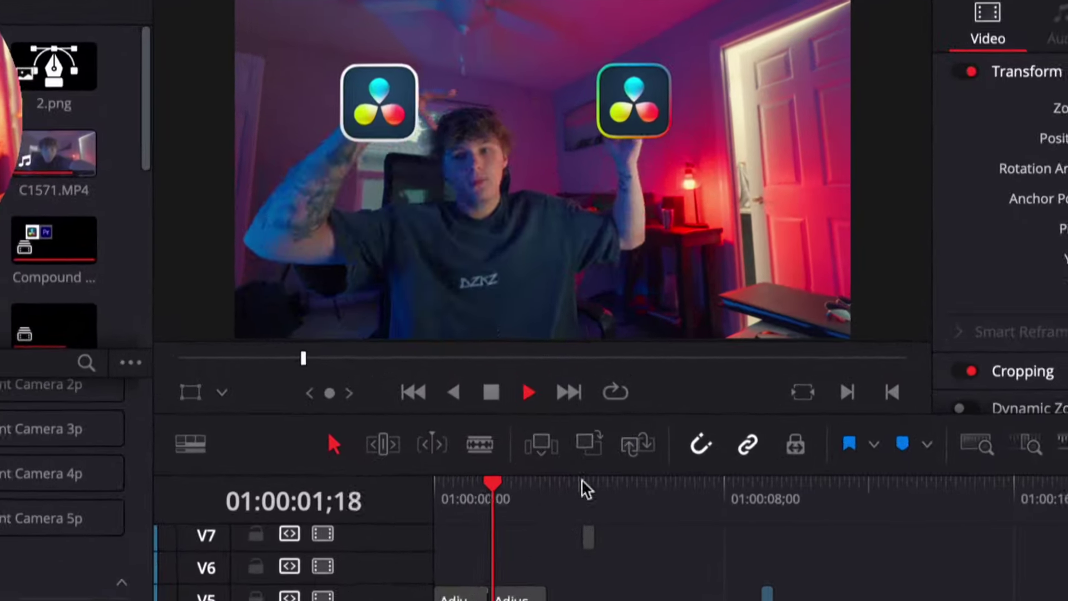
key(space)
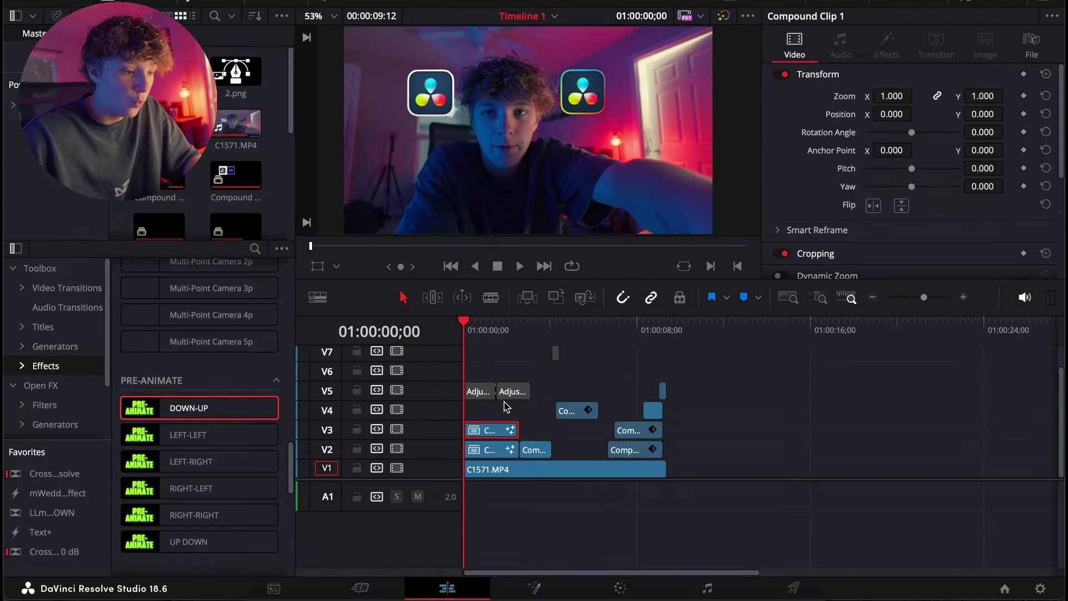
click(963, 297)
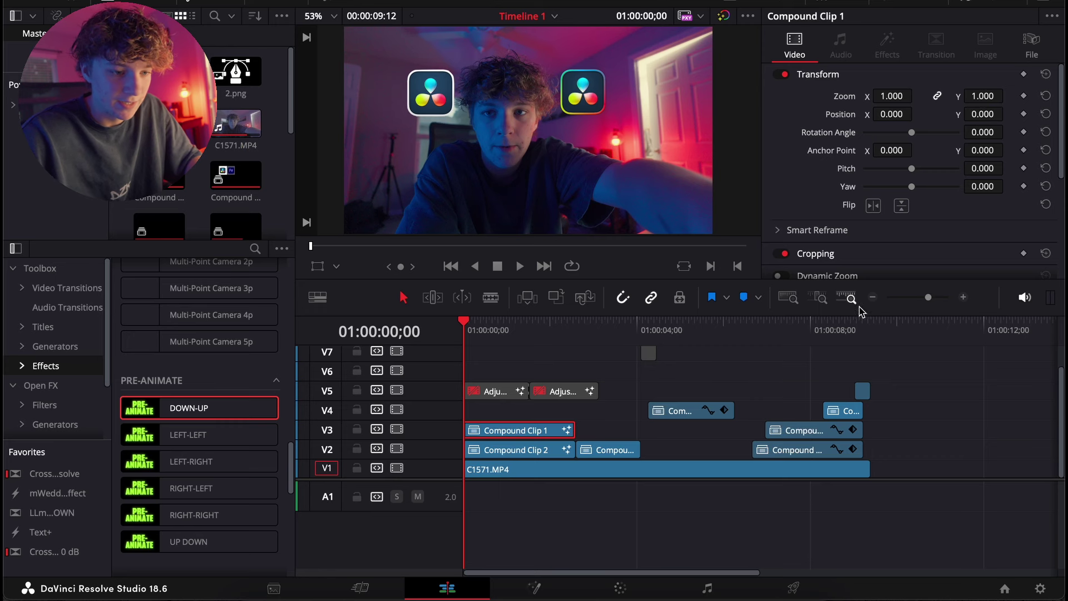
click(872, 298)
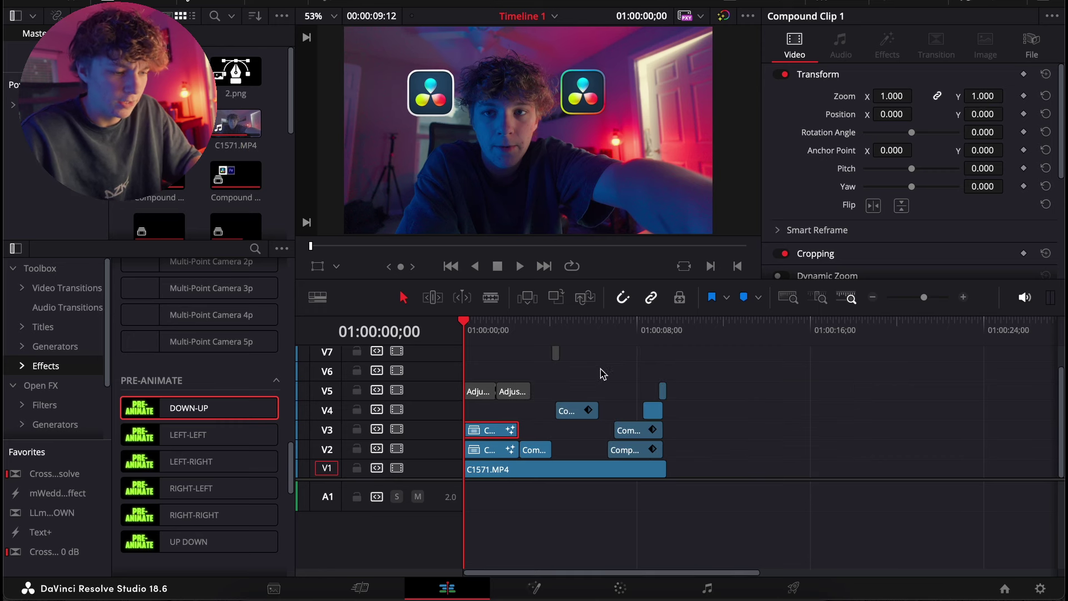
click(964, 297)
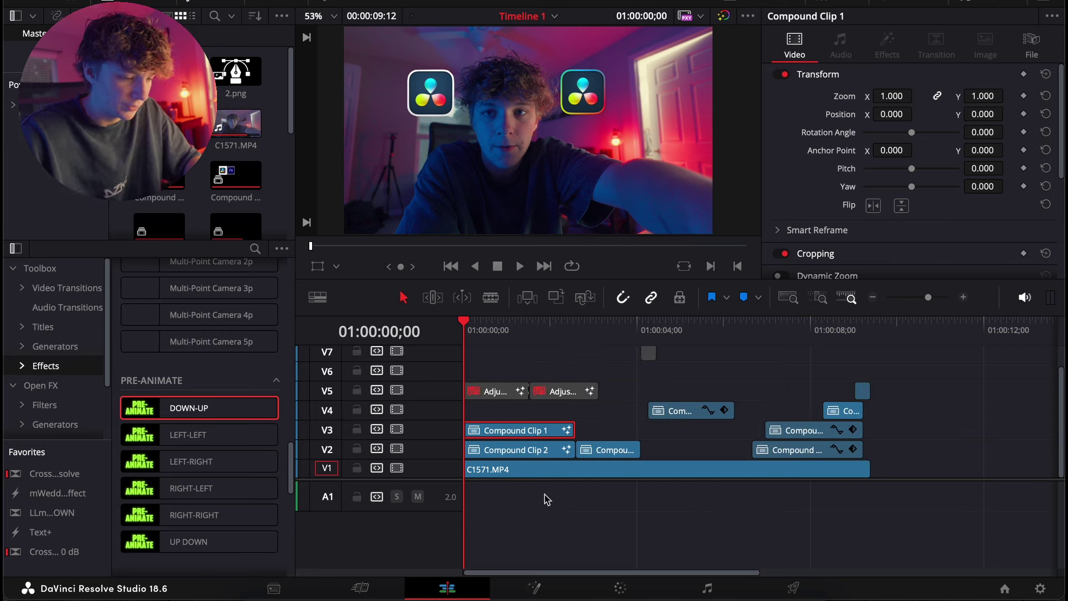
click(534, 588)
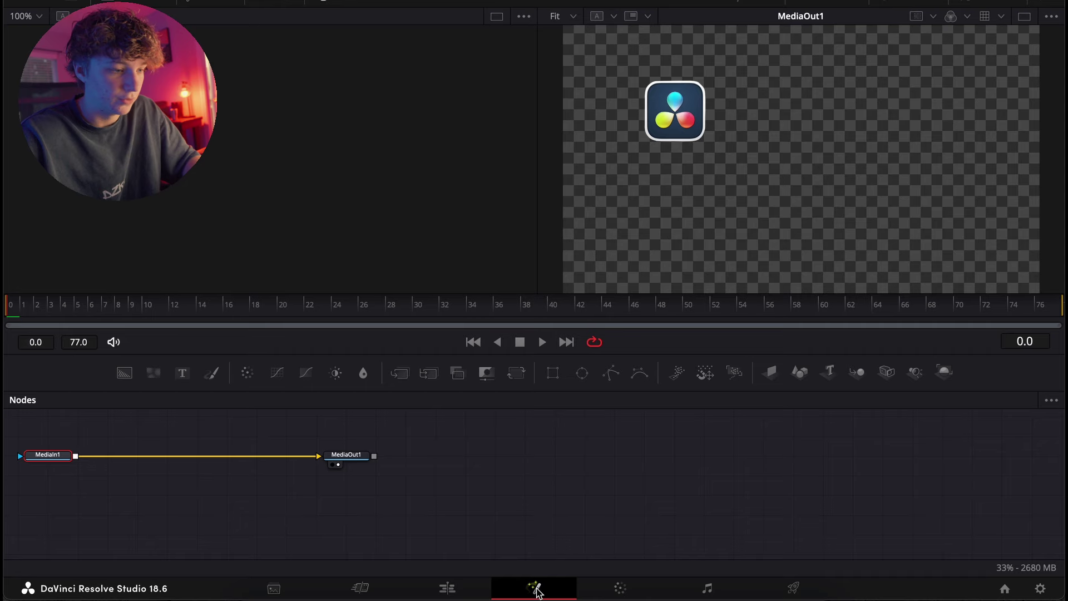
Step: Insert a Transform node between MediaIn1 and MediaOut1, placed just after MediaIn1
drag(51, 456, 116, 457)
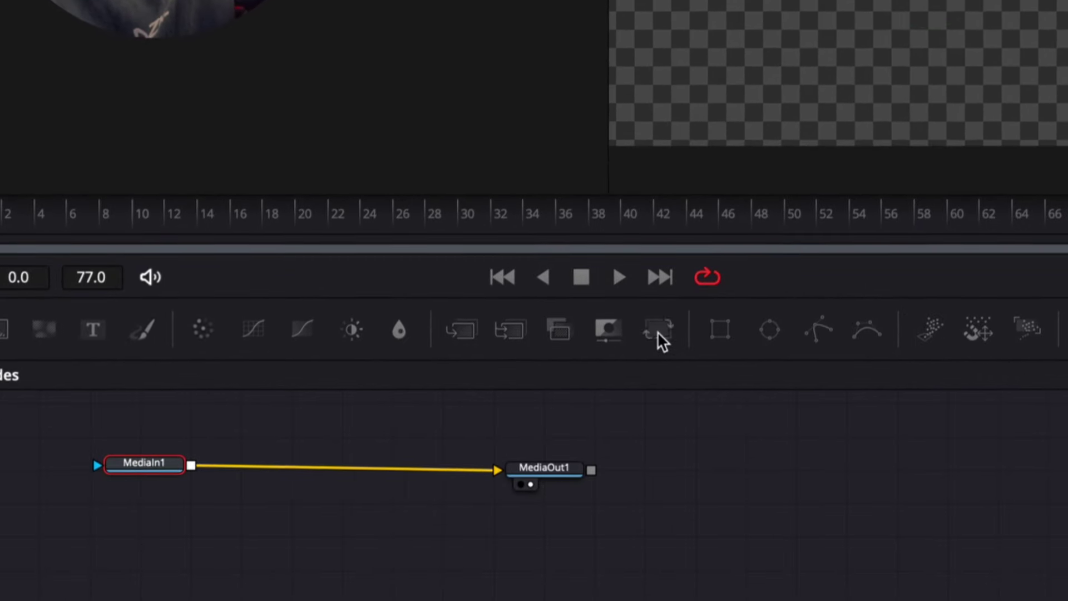
click(658, 334)
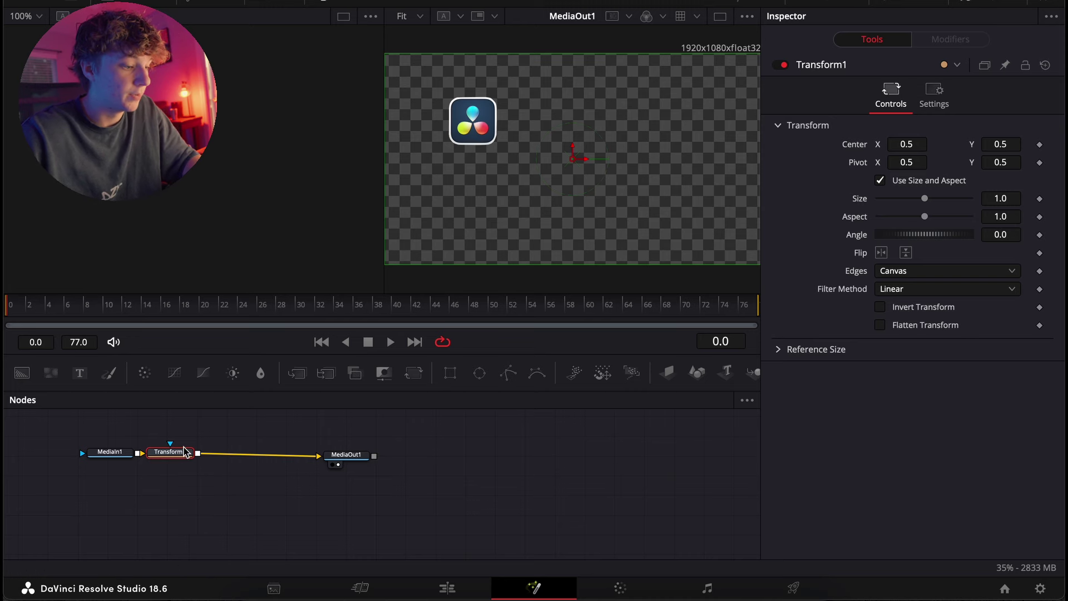
drag(185, 452, 197, 452)
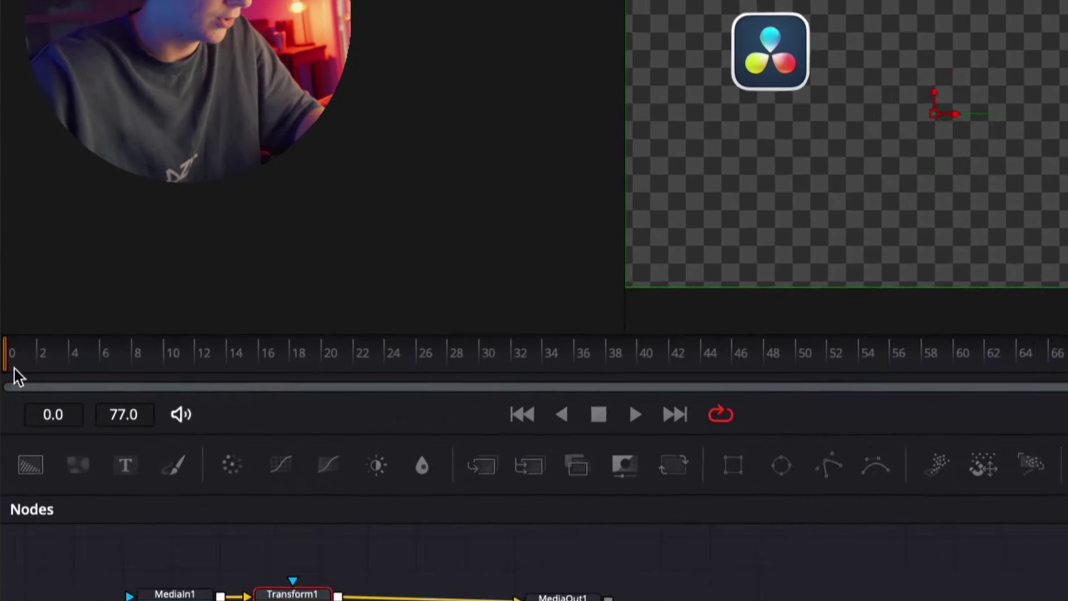
Step: Set Transform1's Center Y to -0.326 at frame 0 and keyframe the Center
drag(16, 315, 337, 312)
drag(565, 370, 26, 397)
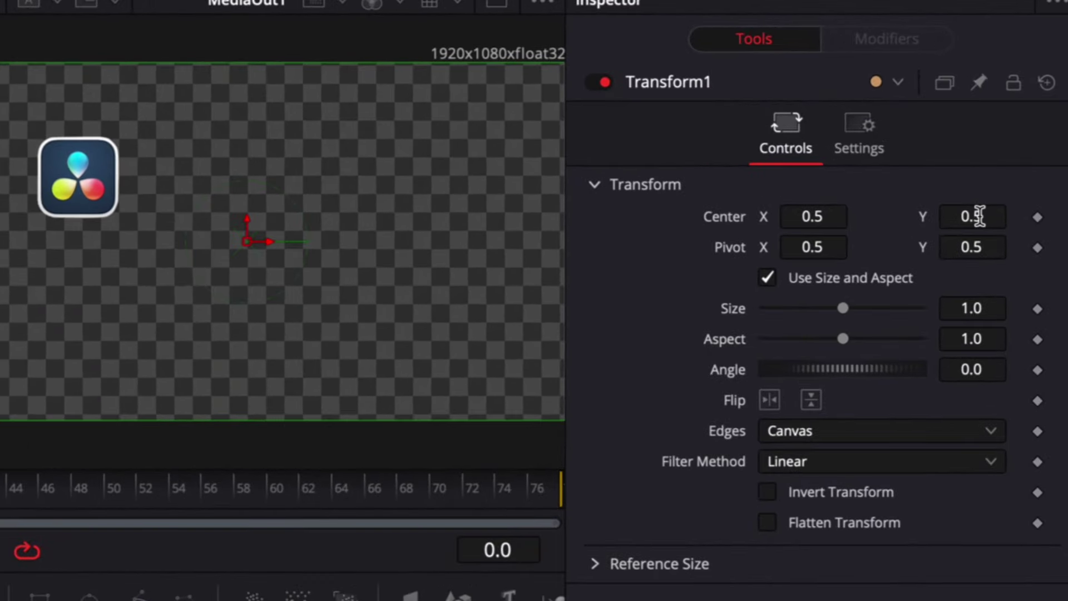
drag(1005, 144, 974, 144)
drag(1001, 217, 985, 219)
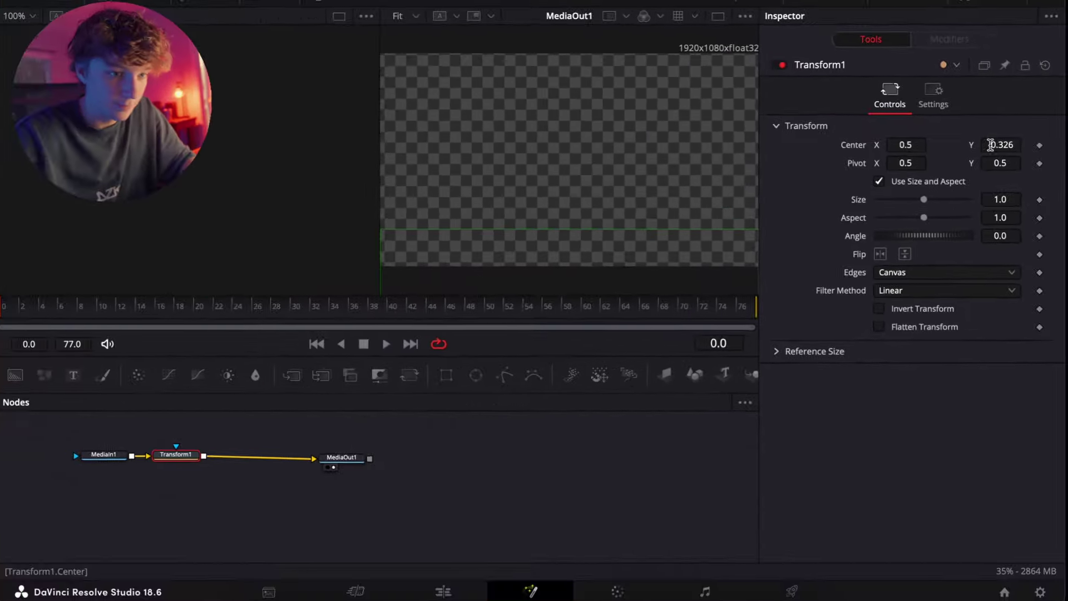
click(1037, 215)
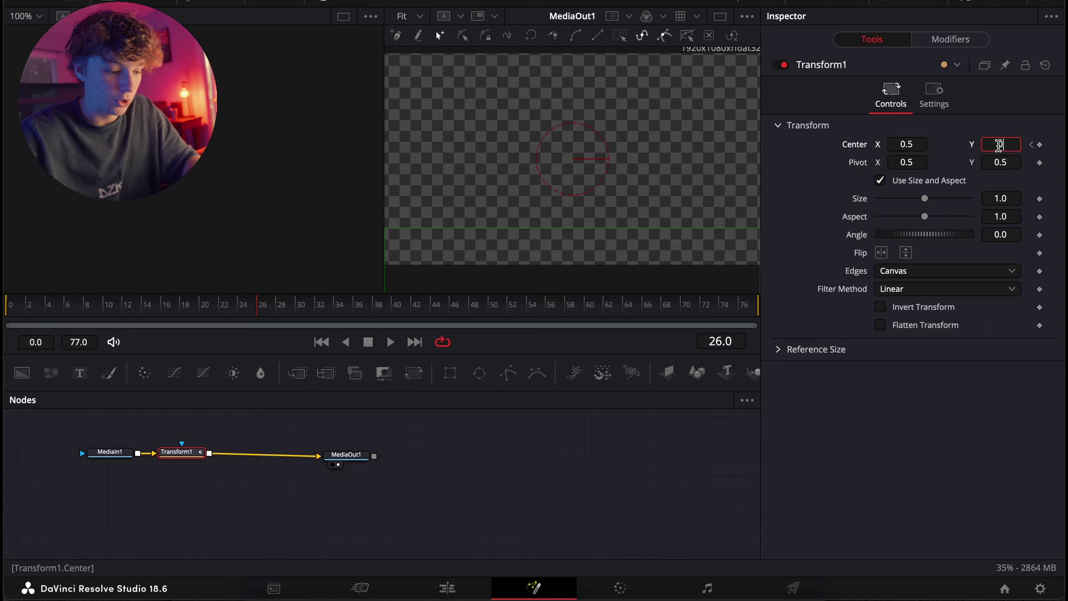
Step: Set Transform1's Center Y to 0.5 at frame 26 and play the icon's upward movement from the start
key(Tab)
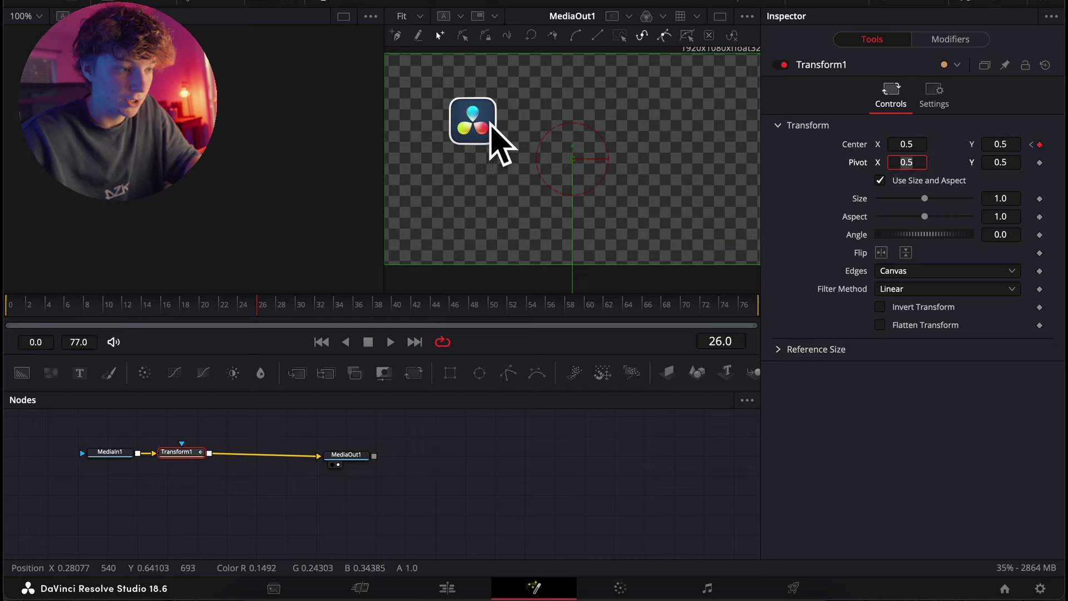
key(space)
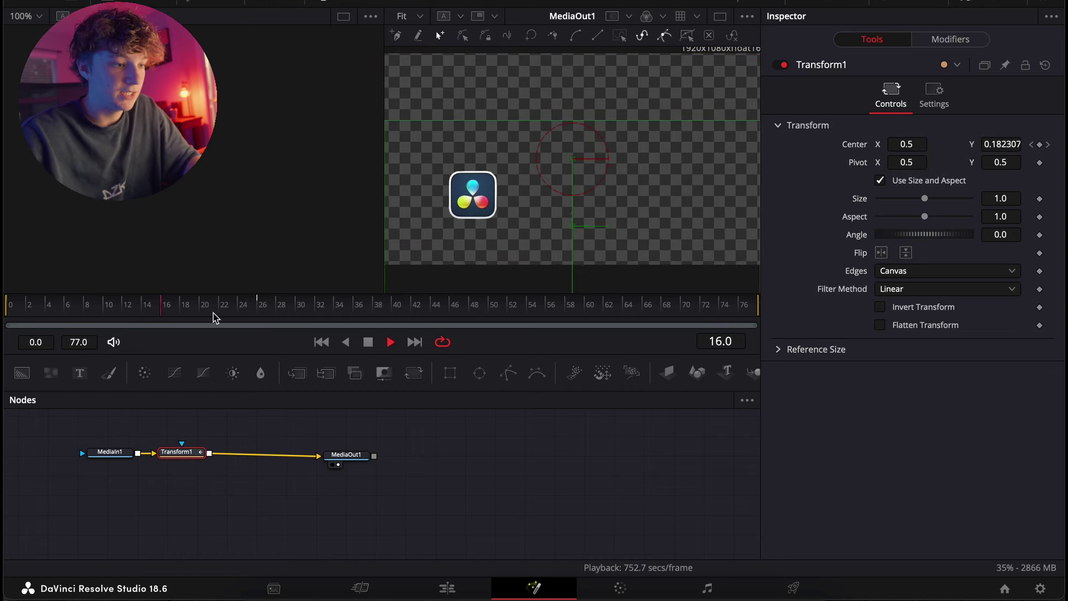
drag(249, 314, 4, 315)
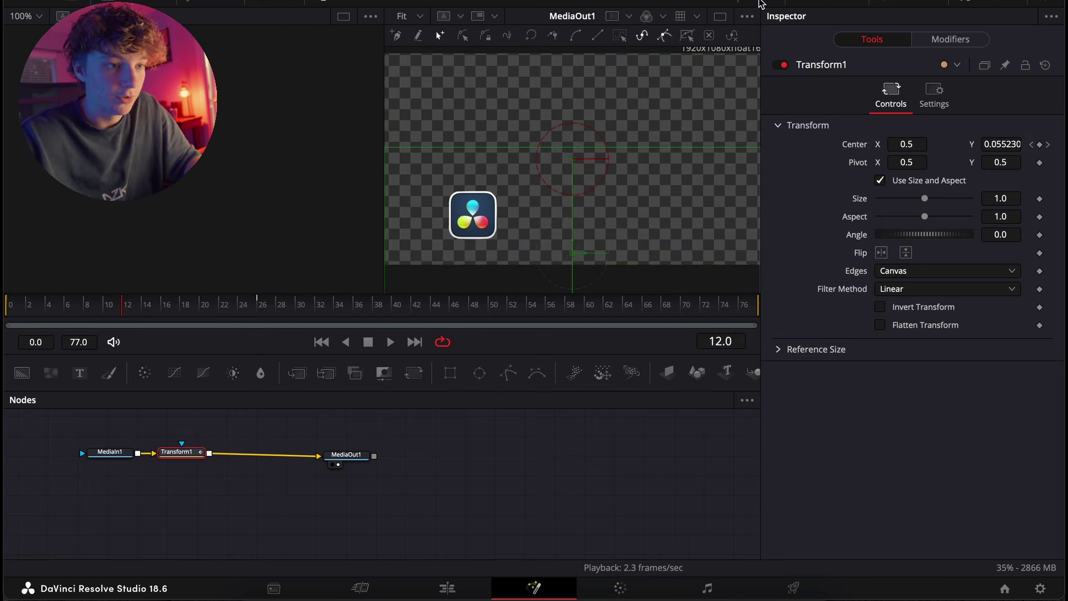
Step: Open the Spline editor, enable Transform1's Displacement curve and fit it in an enlarged graph
click(761, 4)
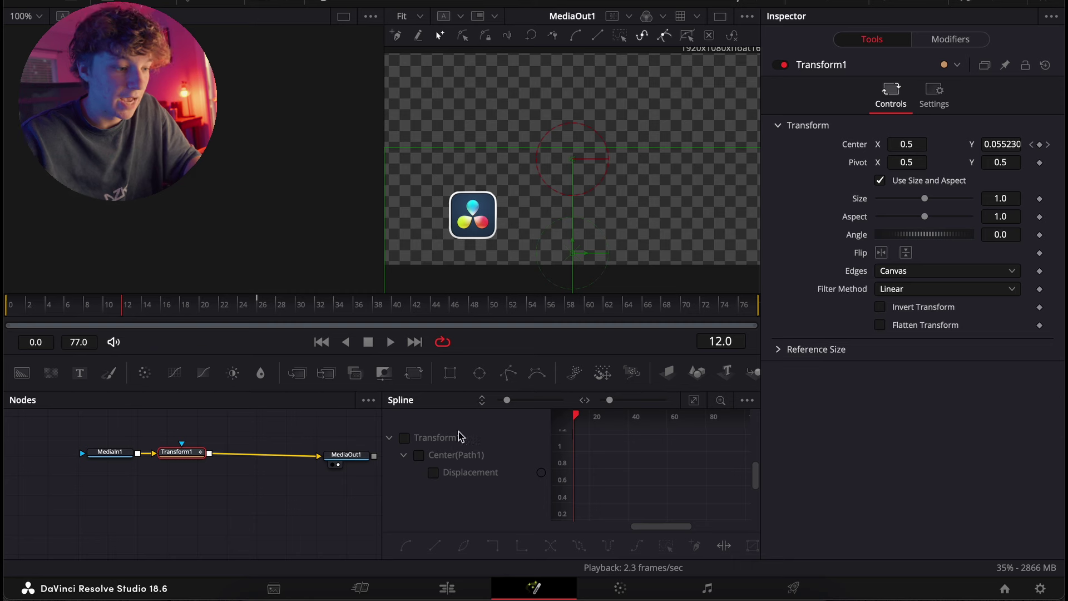
click(695, 403)
drag(383, 410, 293, 410)
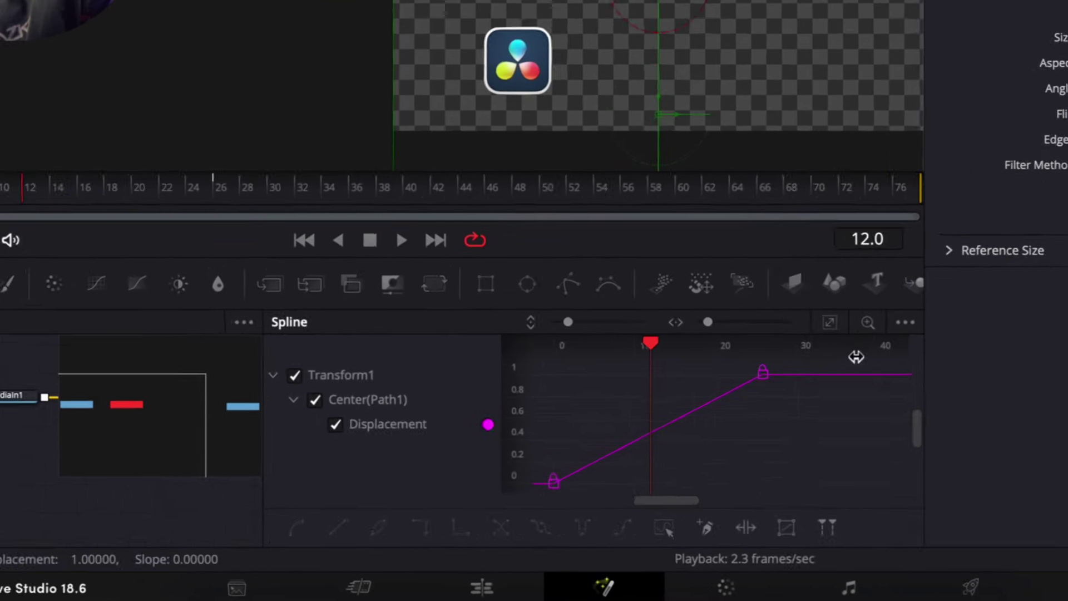
click(693, 401)
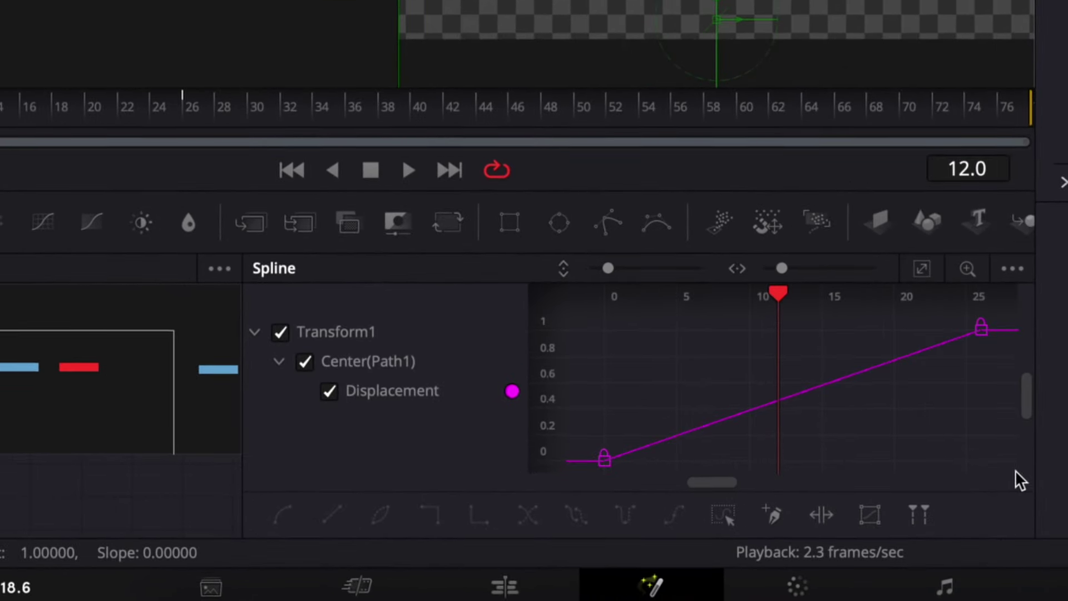
Step: Apply the Out Cubic ease to both Displacement keyframes of Transform1
drag(1017, 470, 572, 298)
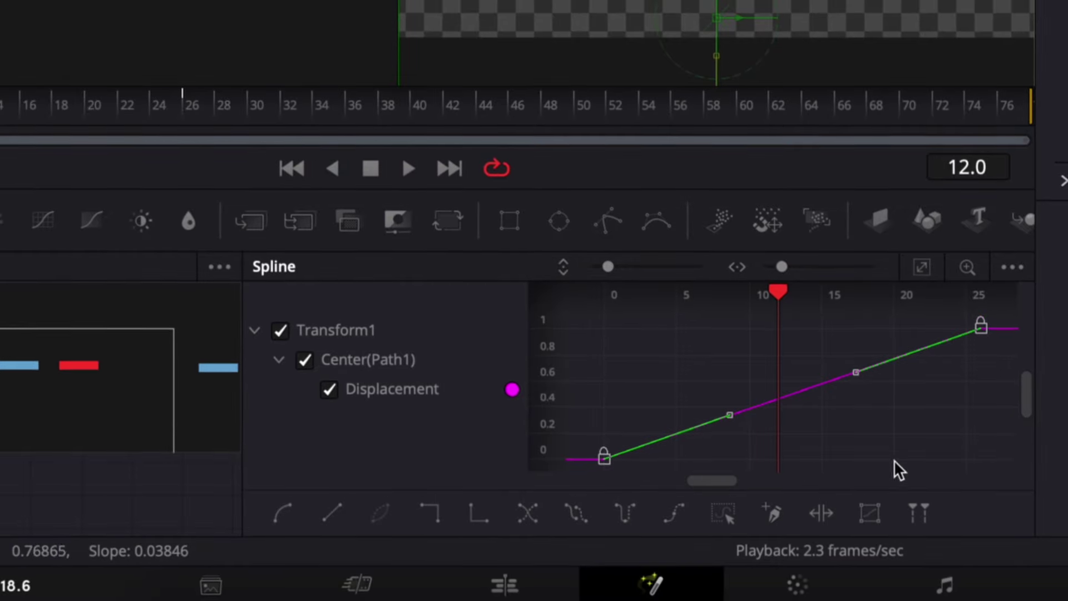
right_click(866, 412)
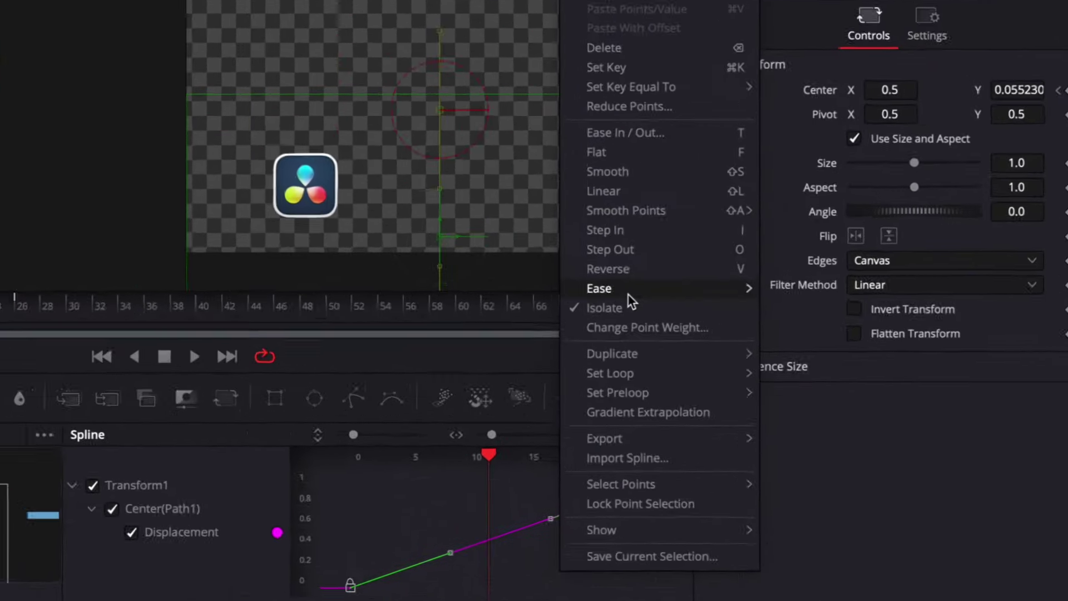
mouse_move(816, 209)
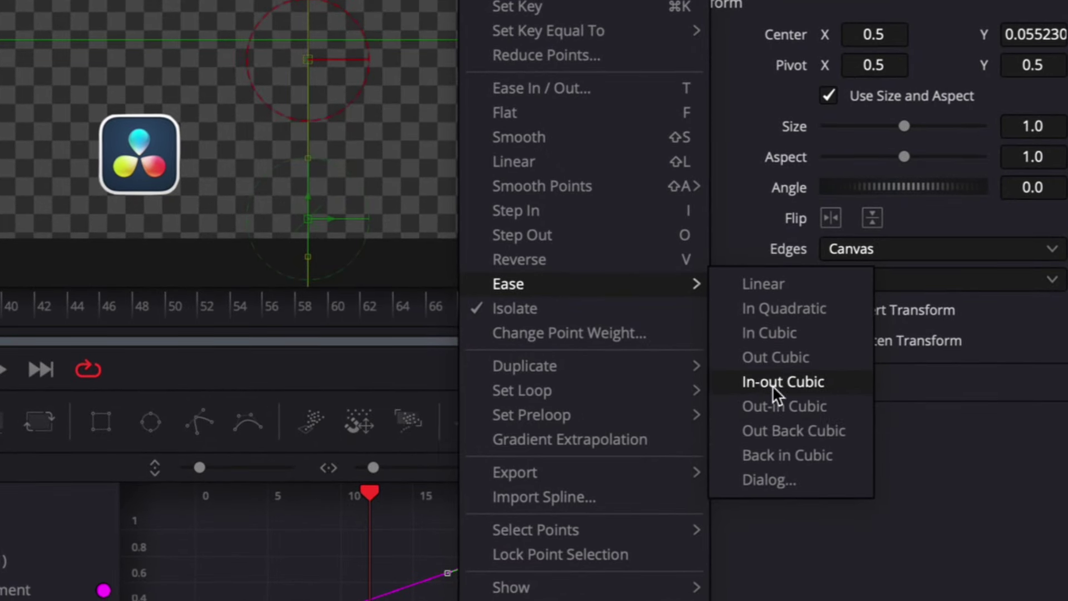
click(780, 363)
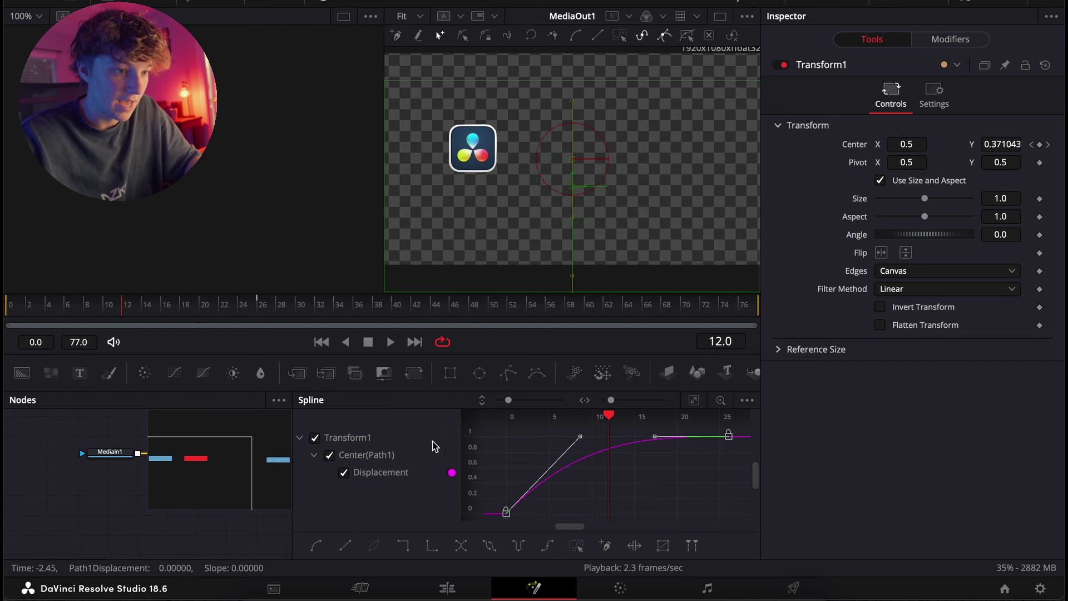
Step: Turn on Motion Blur for Transform1 and close the Spline editor
click(934, 100)
click(880, 278)
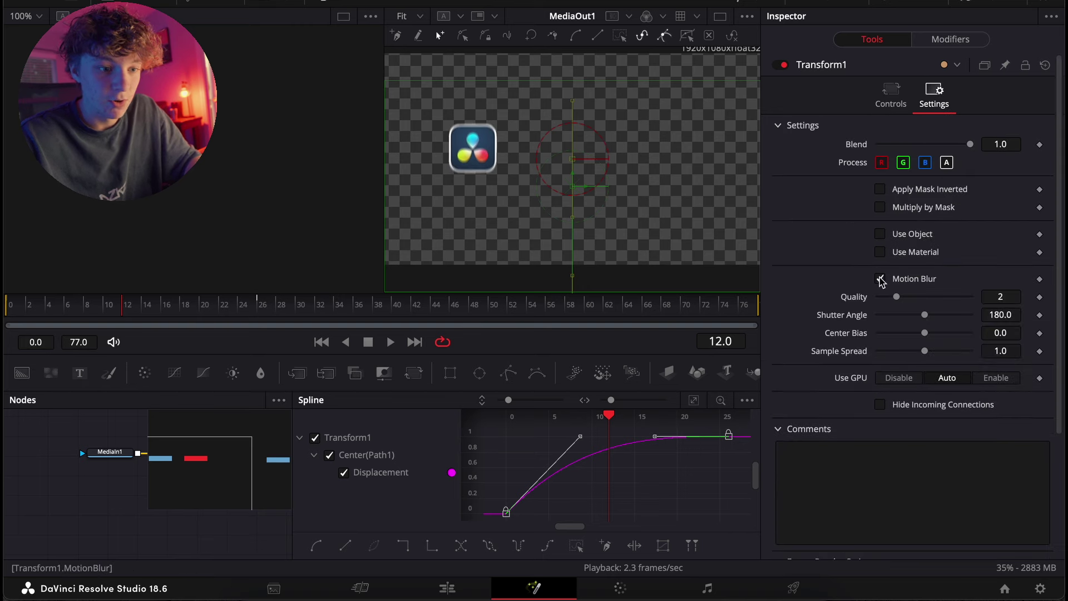
click(770, 3)
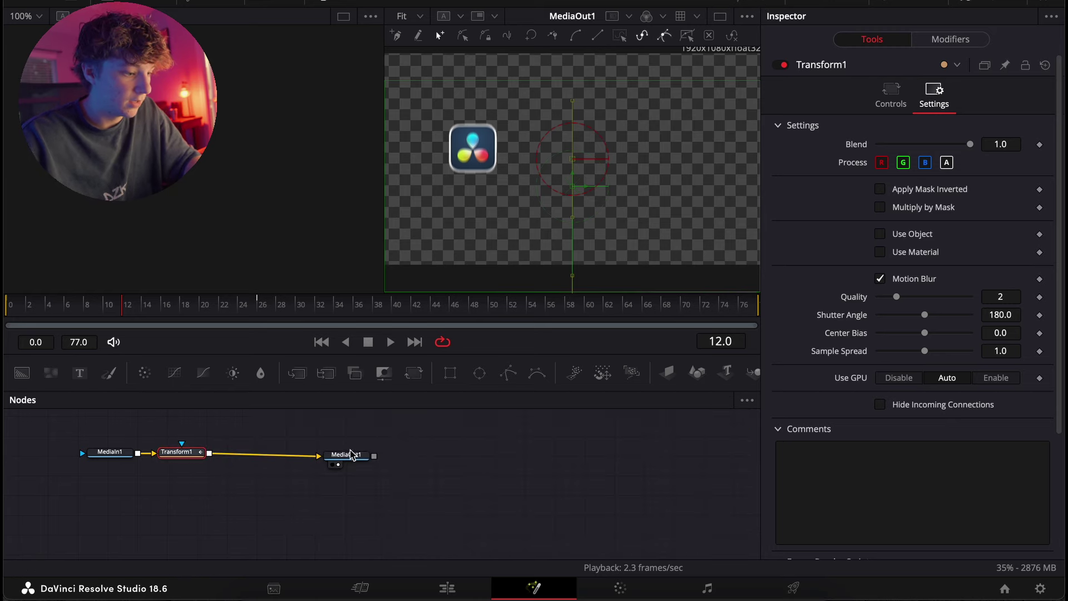
Step: Add a Camera Shake node between Transform1 and MediaOut1
key(shift+space)
text(came)
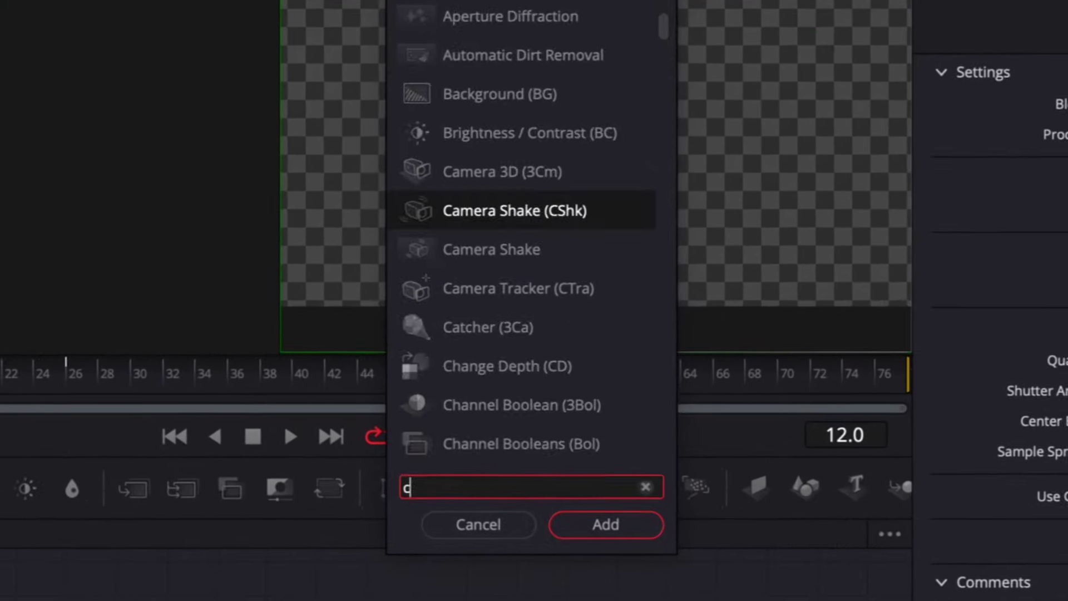
key(Return)
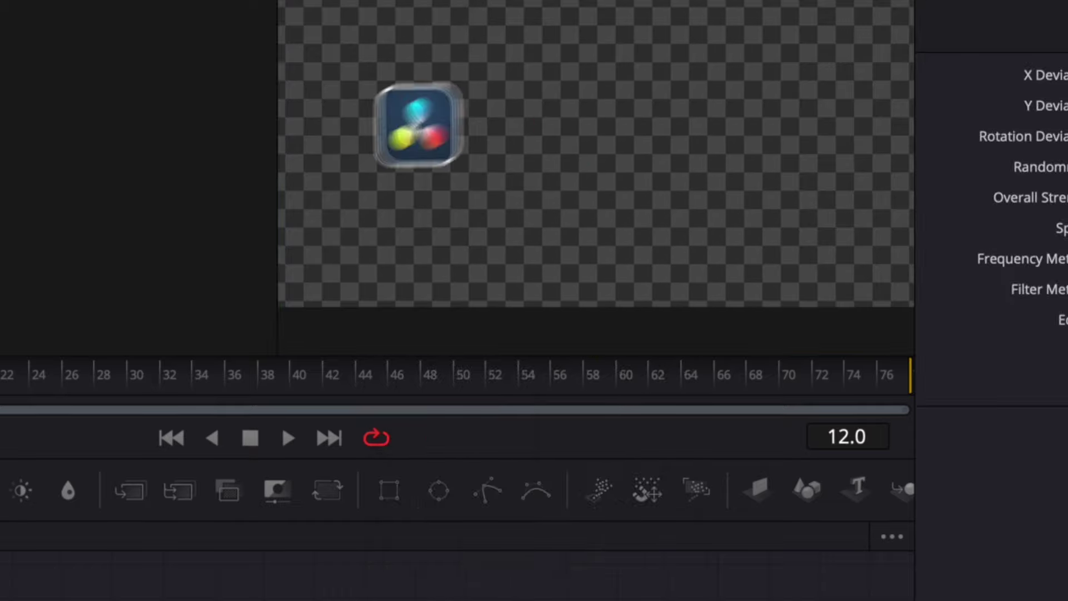
Step: Set CameraShake1's X Deviation to 0.011 and Y Deviation to 0.018, and return to the start for playback
drag(899, 126, 881, 126)
drag(766, 183, 765, 183)
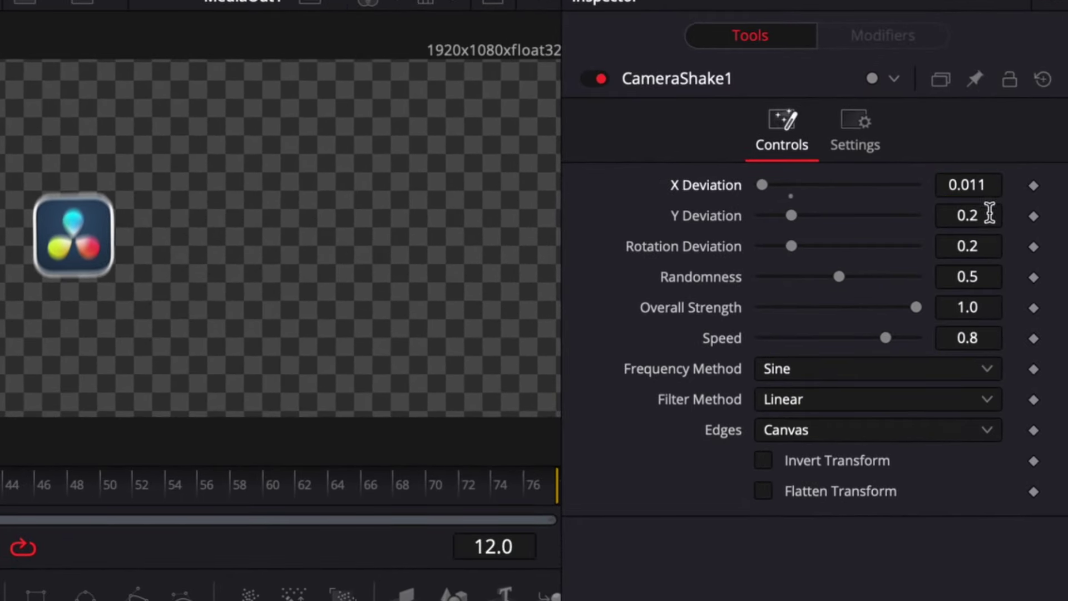
drag(990, 214, 961, 214)
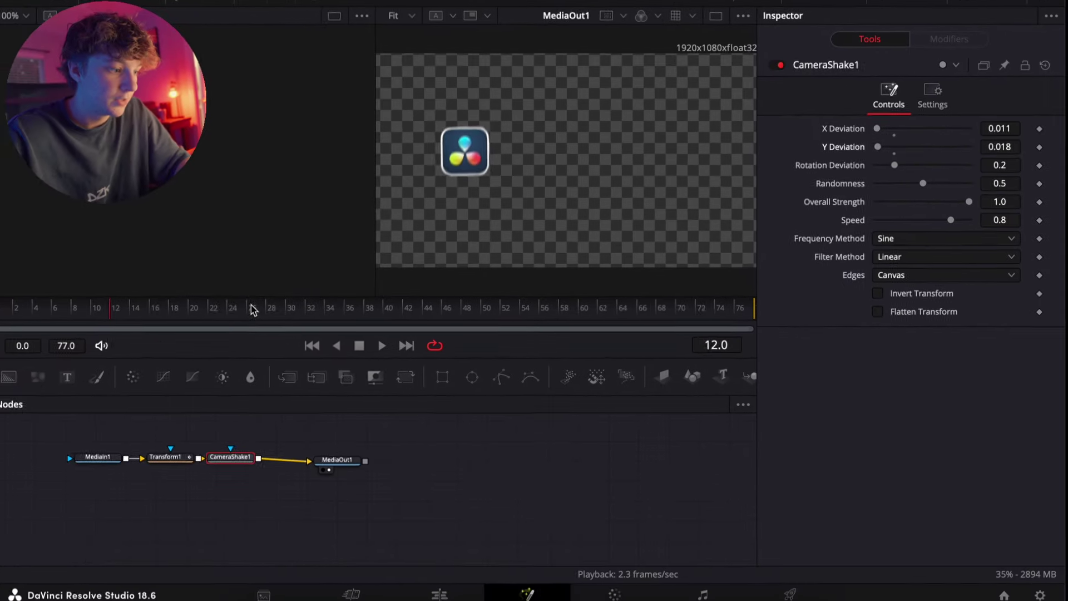
drag(121, 306, 4, 296)
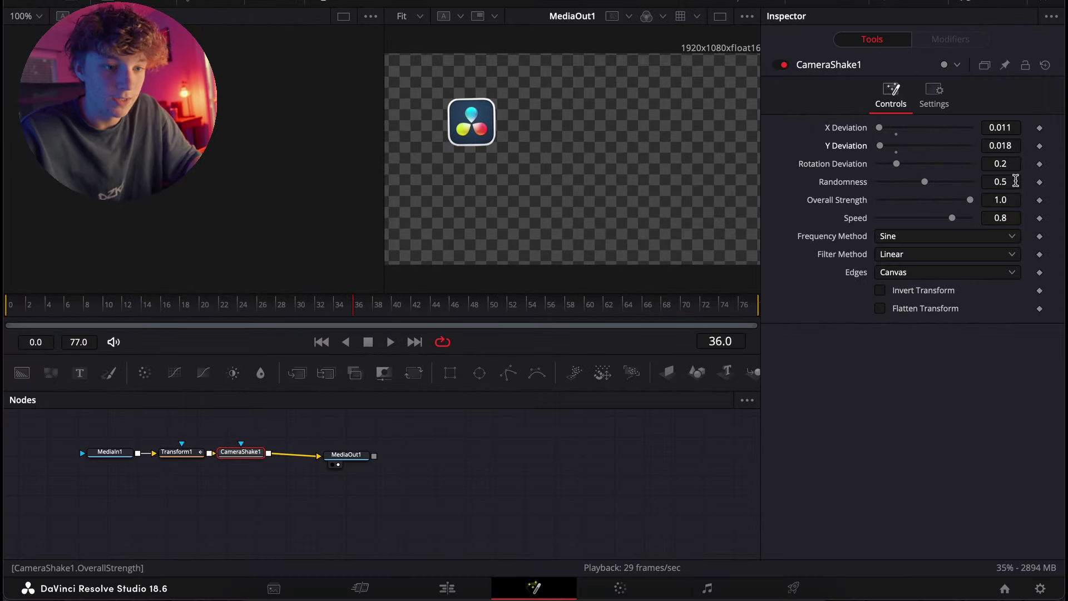
Step: Reduce CameraShake1's Overall Strength to 0.144 and play the animation from frame 0
drag(1000, 200, 1007, 200)
drag(116, 308, 6, 310)
key(space)
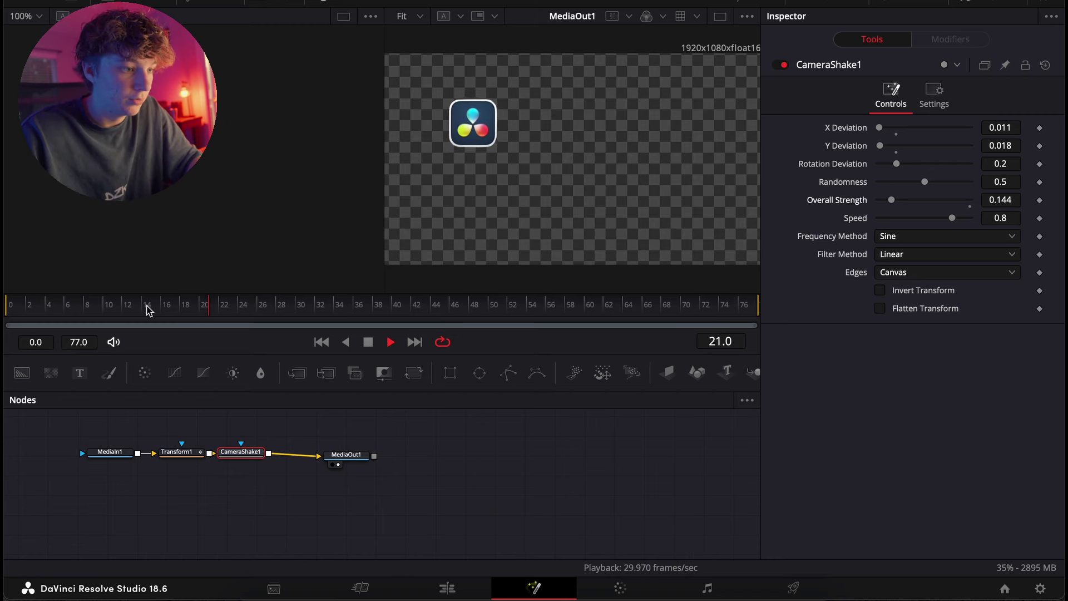
Step: Lower CameraShake1's Speed to 0.331 and replay the animation from frame 0
drag(1000, 216, 994, 220)
click(8, 311)
key(space)
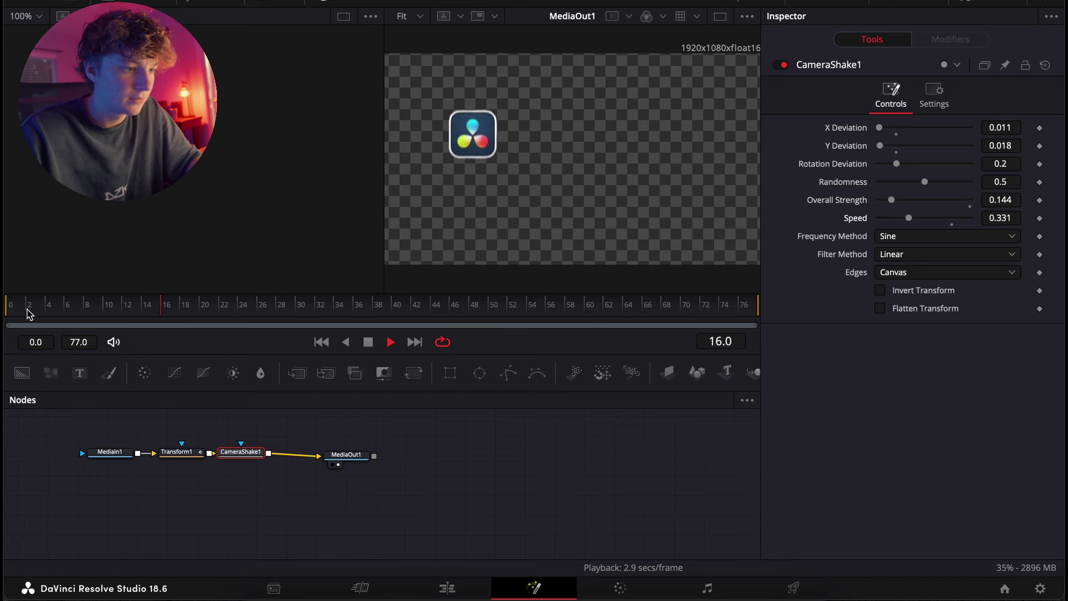
Step: Keyframe Transform1's Center at frame 62 and set its Center Y to -0.351 at frame 77
drag(545, 306, 521, 305)
key(space)
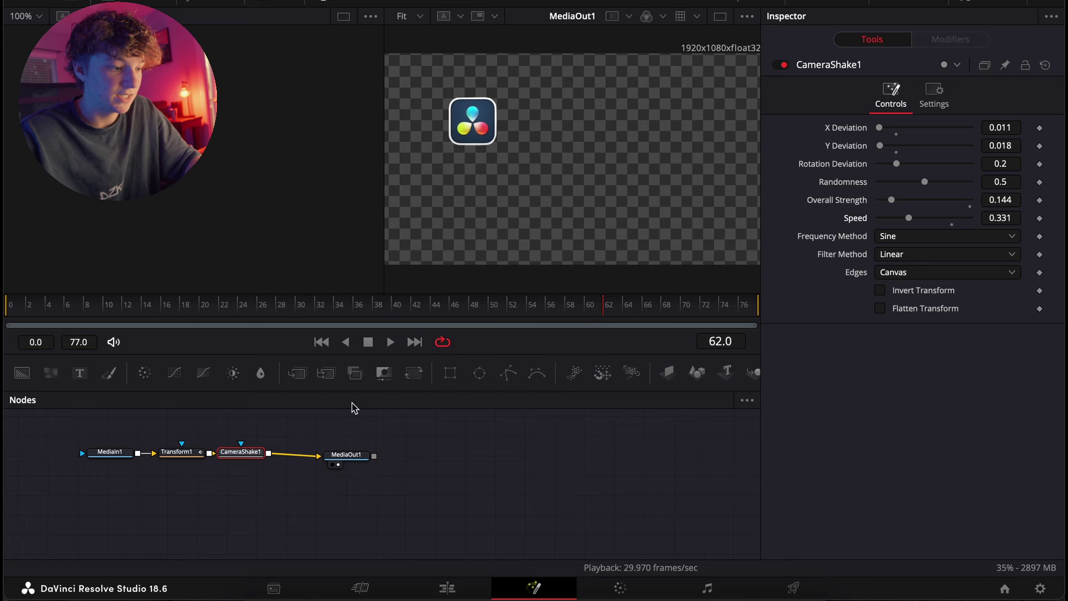
click(177, 451)
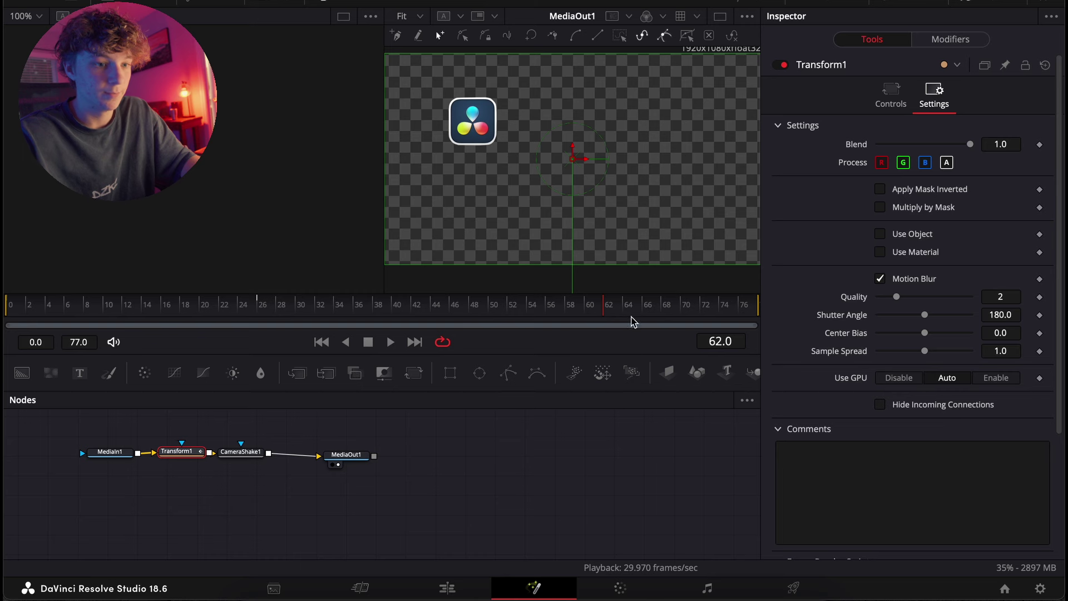
click(890, 92)
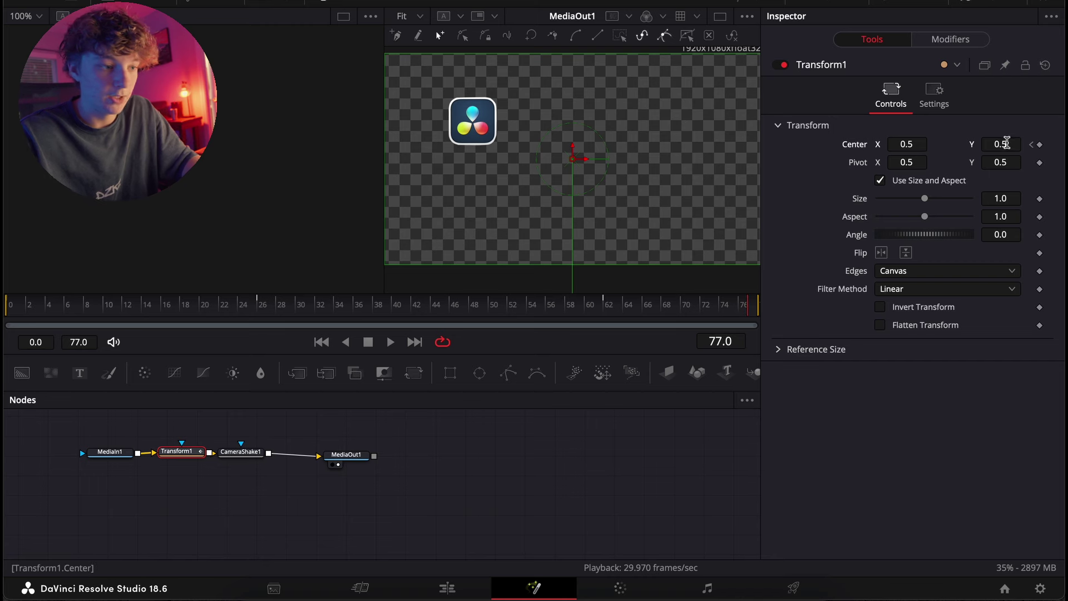
drag(1007, 143, 951, 155)
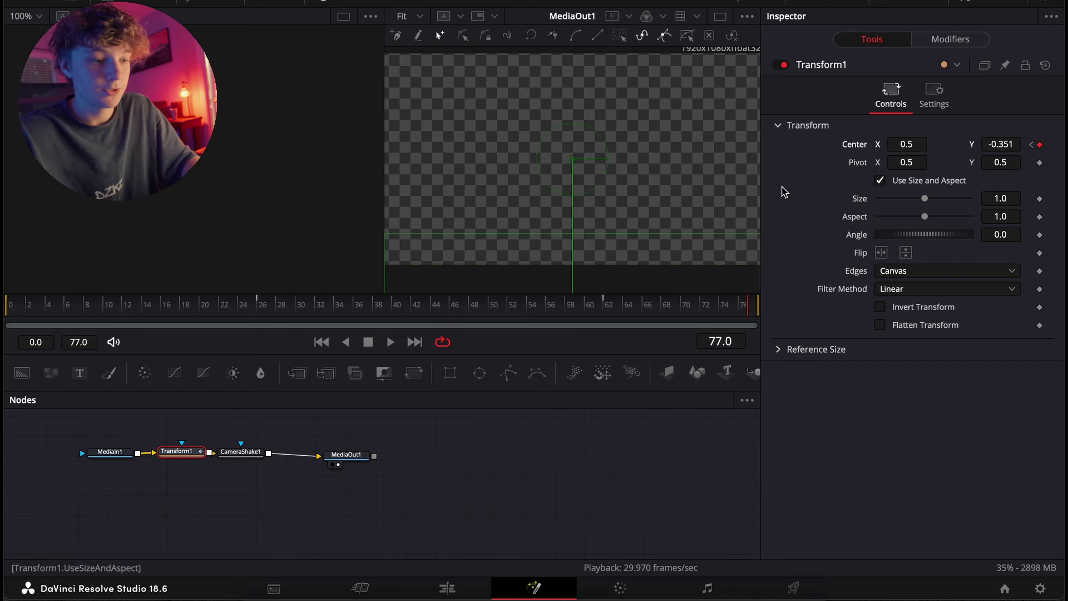
Step: Smooth the last two keyframes of Transform1's displacement curve, lengthen the frame 62 keyframe's outgoing handle, and play the animation
click(754, 7)
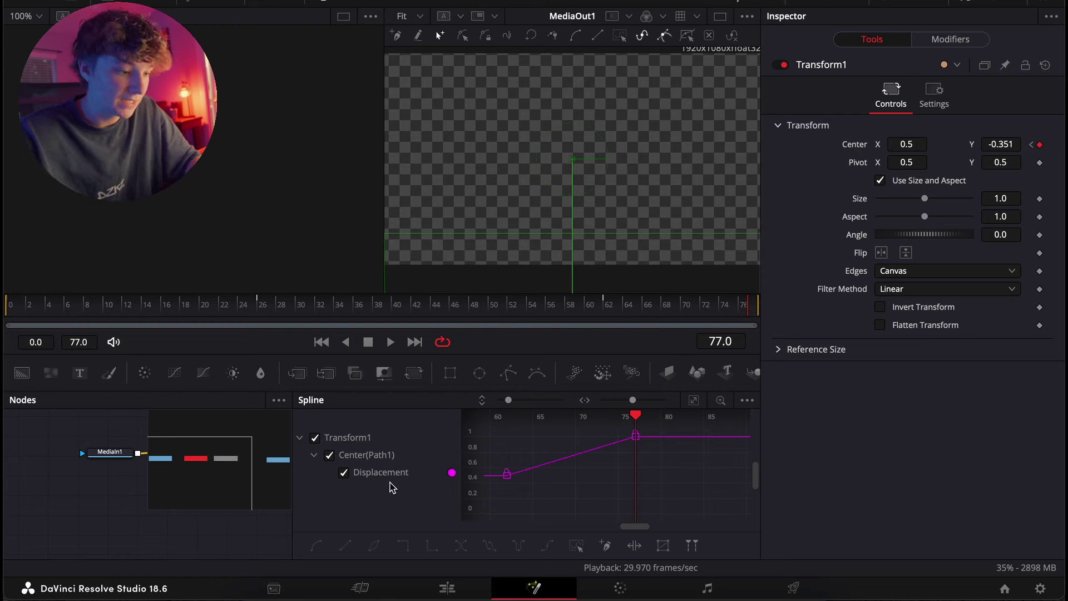
click(694, 400)
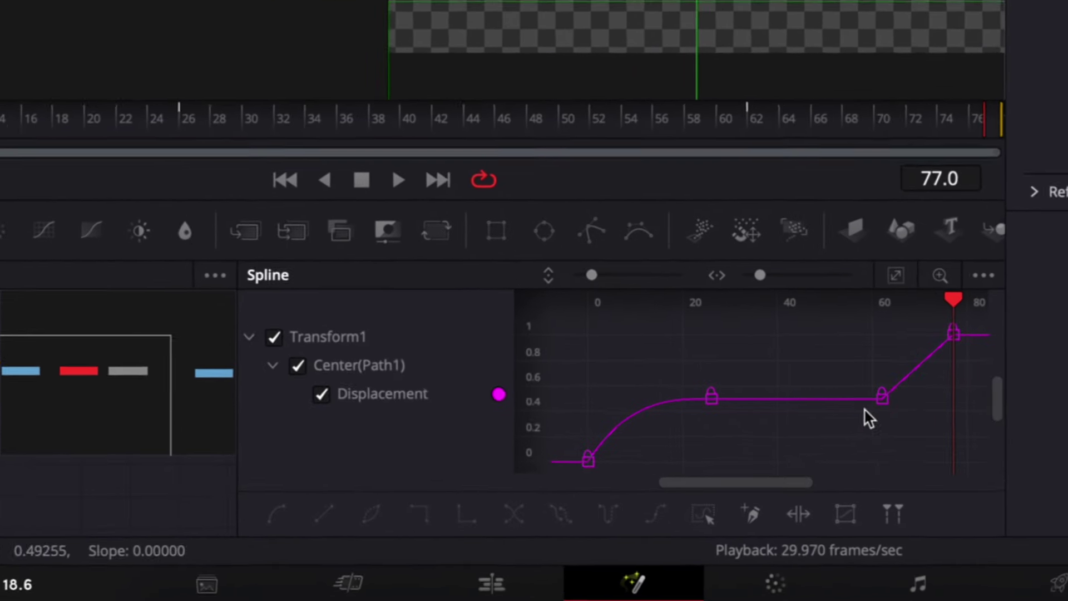
scroll(700, 477, right, 3)
drag(923, 448, 715, 319)
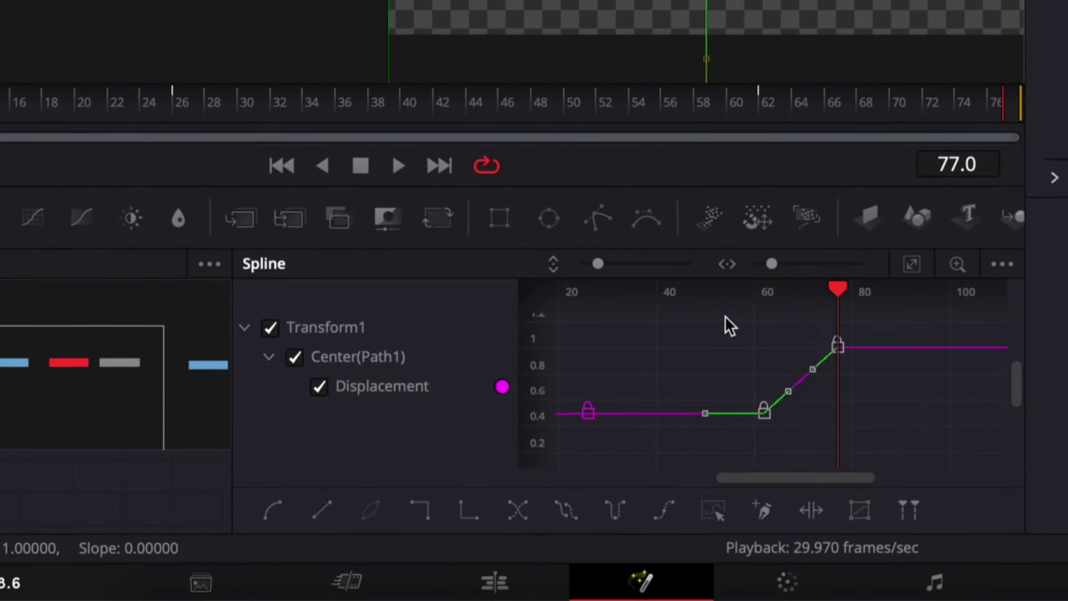
scroll(852, 396, left, 4)
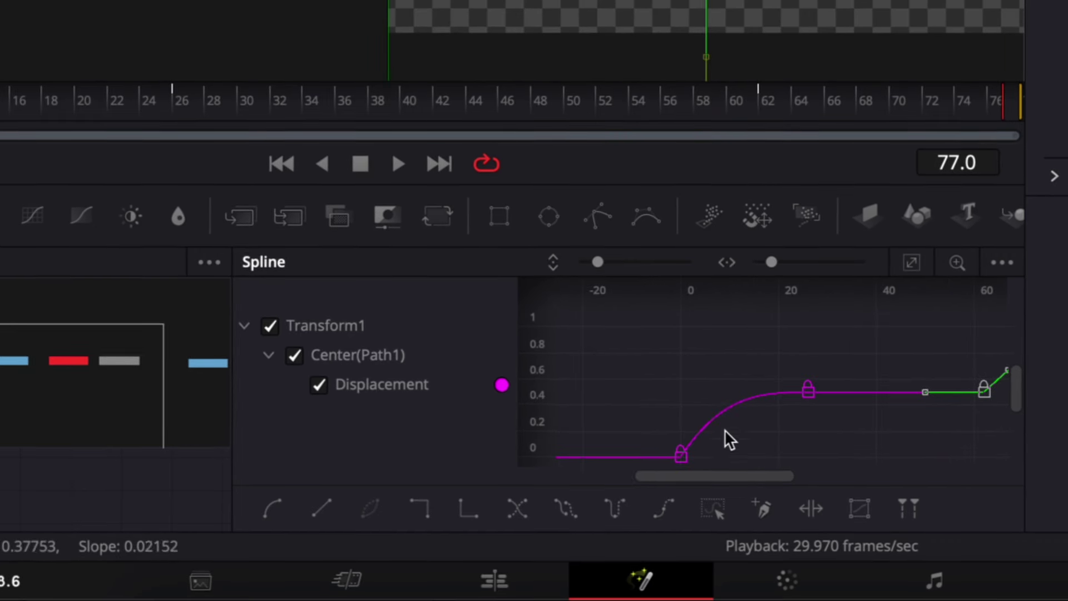
scroll(776, 429, right, 8)
key(shift+s)
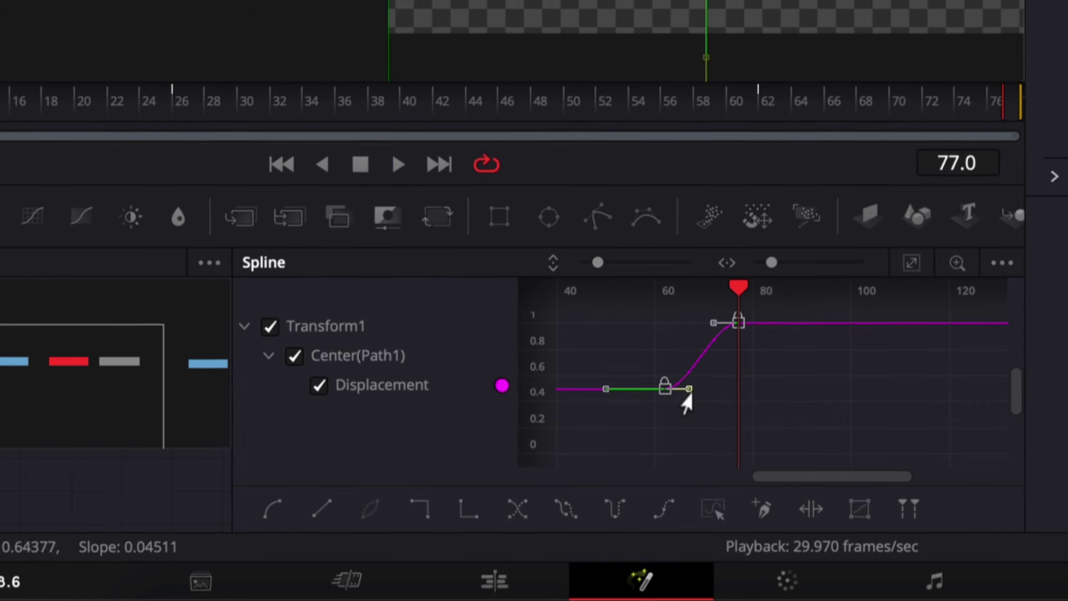
scroll(726, 396, left, 3)
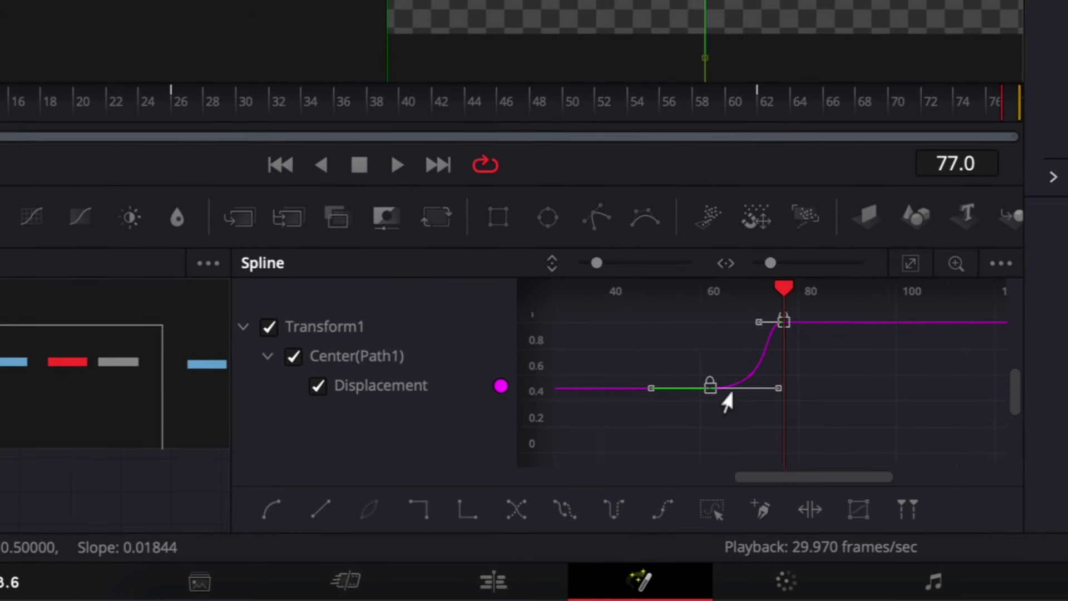
drag(862, 290, 560, 328)
key(space)
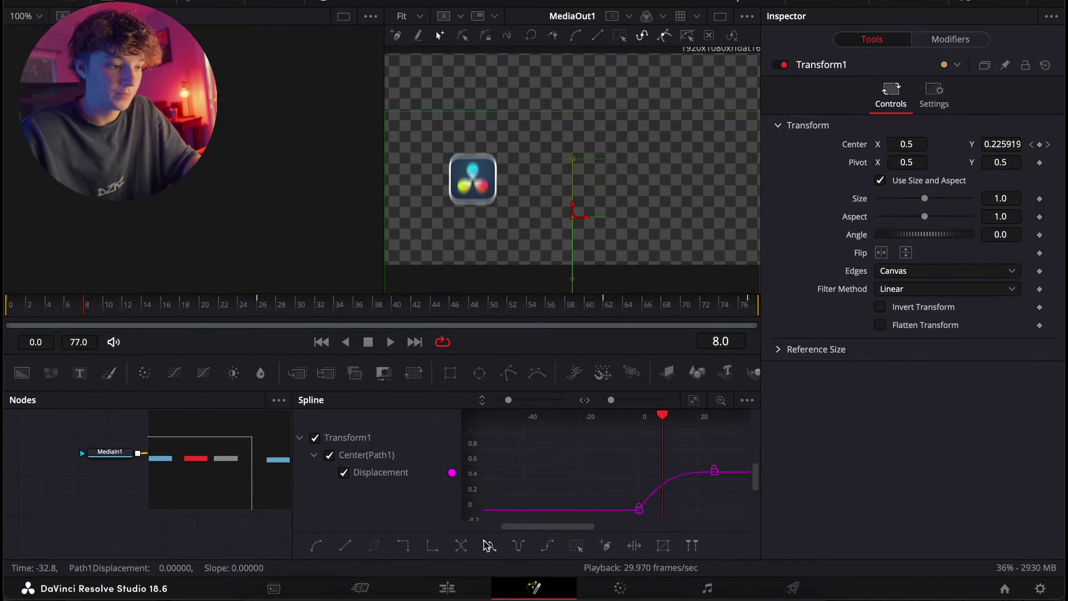
key(space)
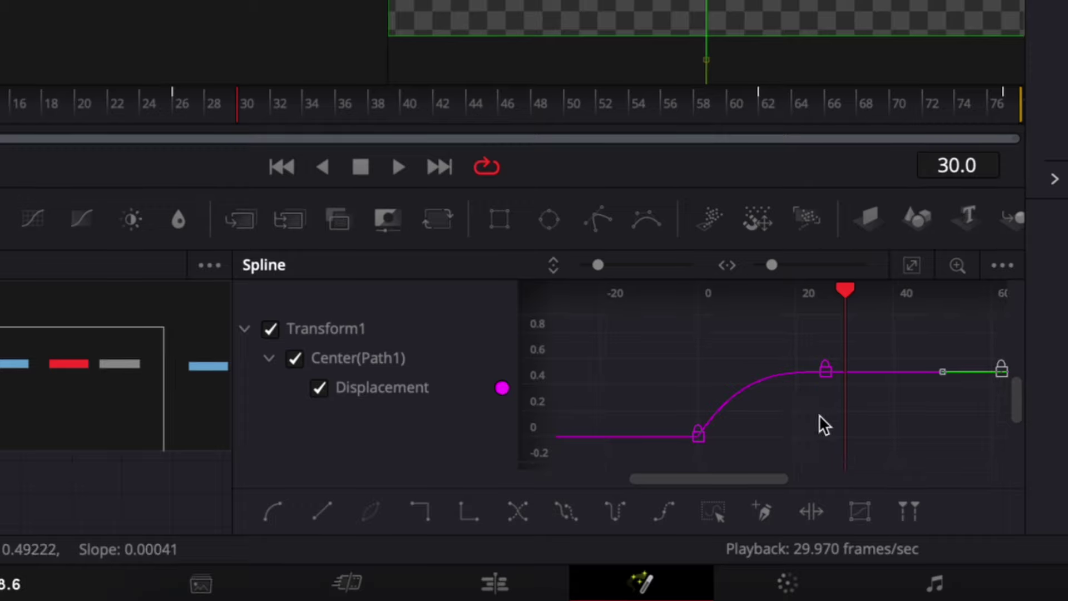
Step: Try looping the displacement curve with its first two keyframes selected, and play the animation
drag(889, 460, 514, 360)
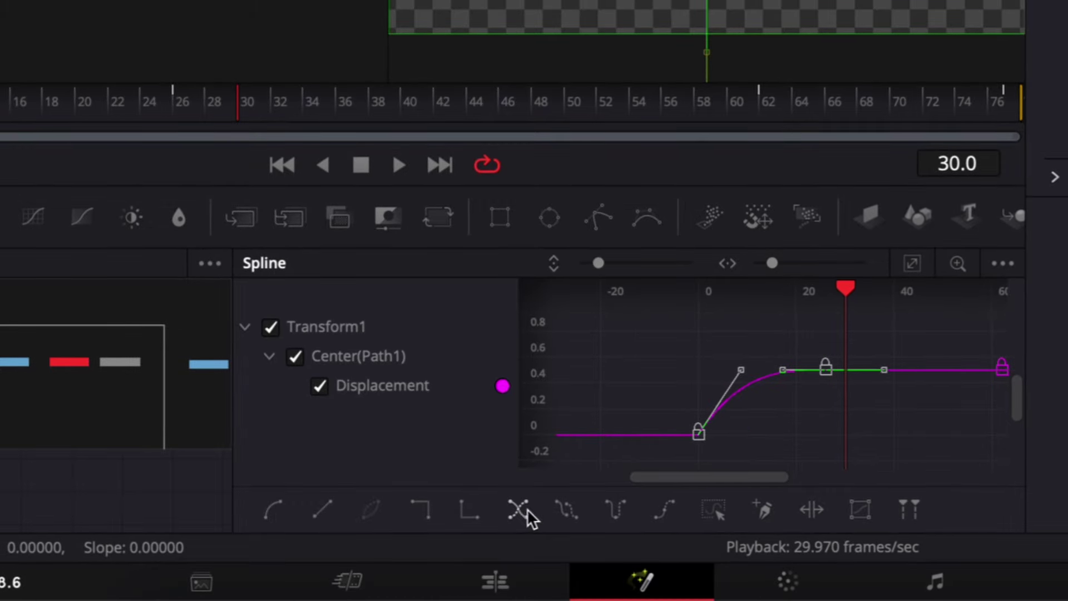
click(566, 510)
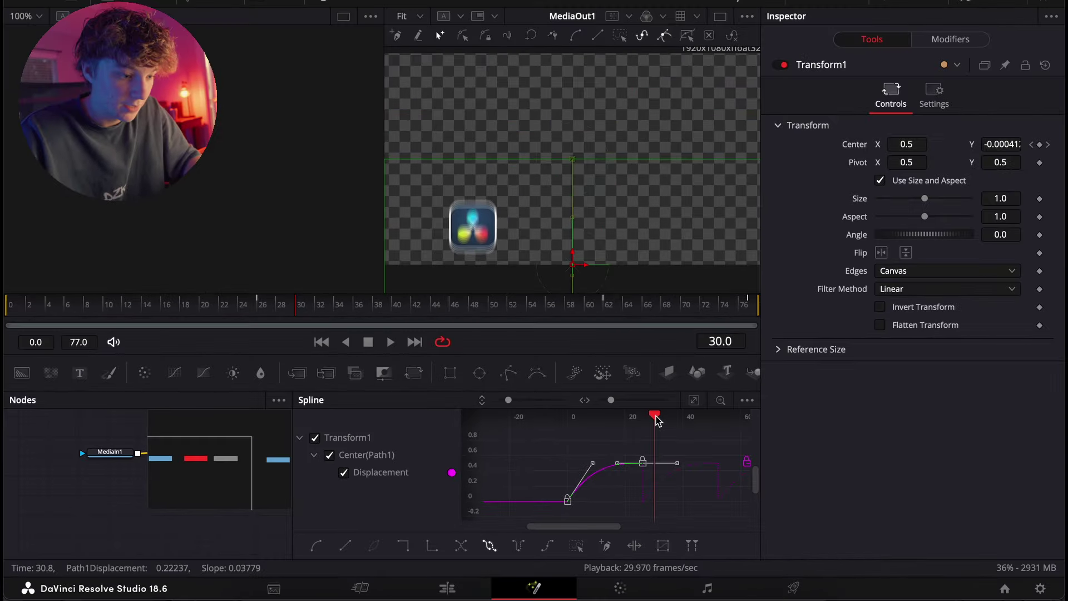
drag(842, 292, 729, 299)
key(space)
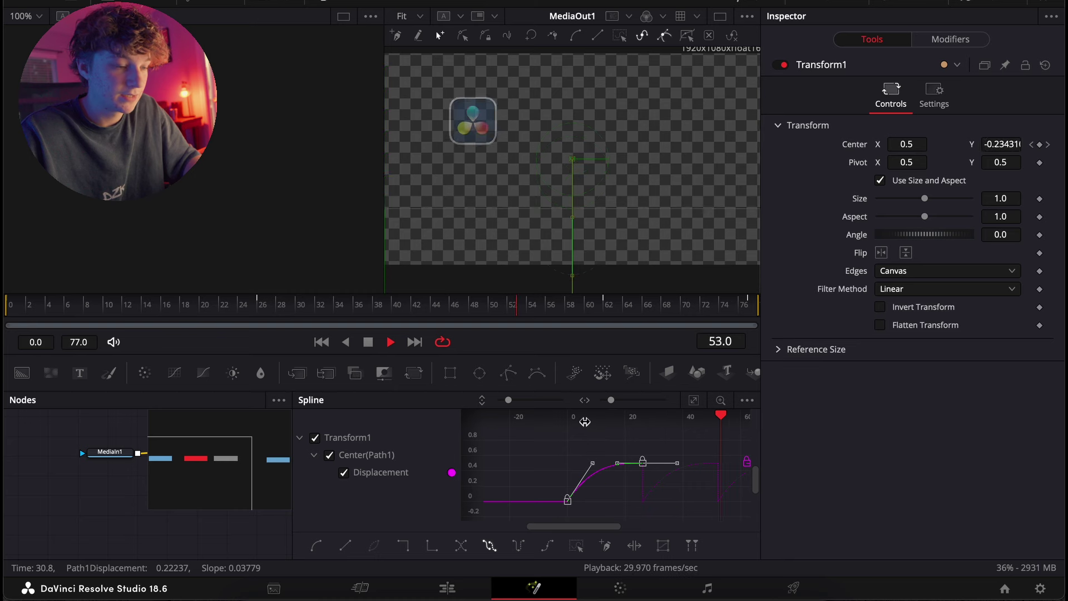
Step: Try the ping-pong mode on the first two displacement keyframes, play the animation, and undo the repeat mode
scroll(565, 470, left, 4)
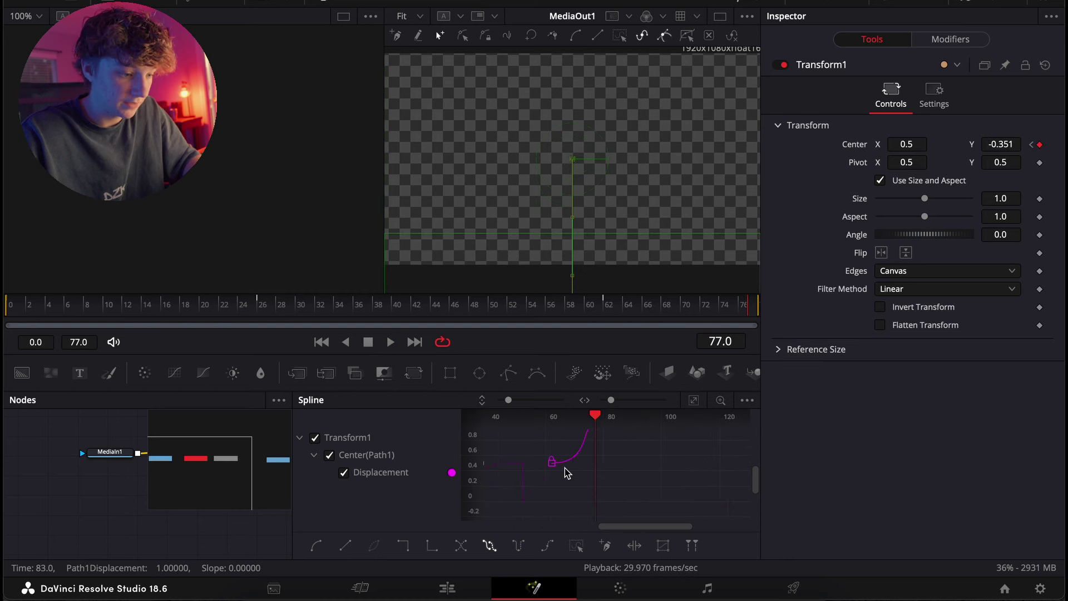
scroll(566, 471, left, 10)
drag(626, 518, 518, 442)
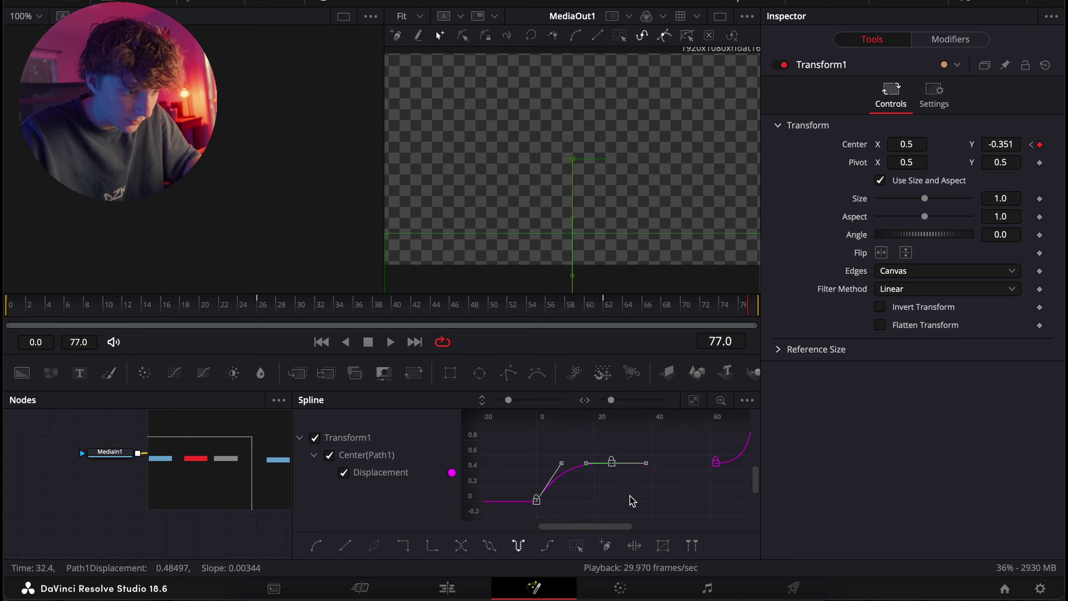
drag(612, 426, 565, 423)
drag(727, 420, 632, 420)
key(space)
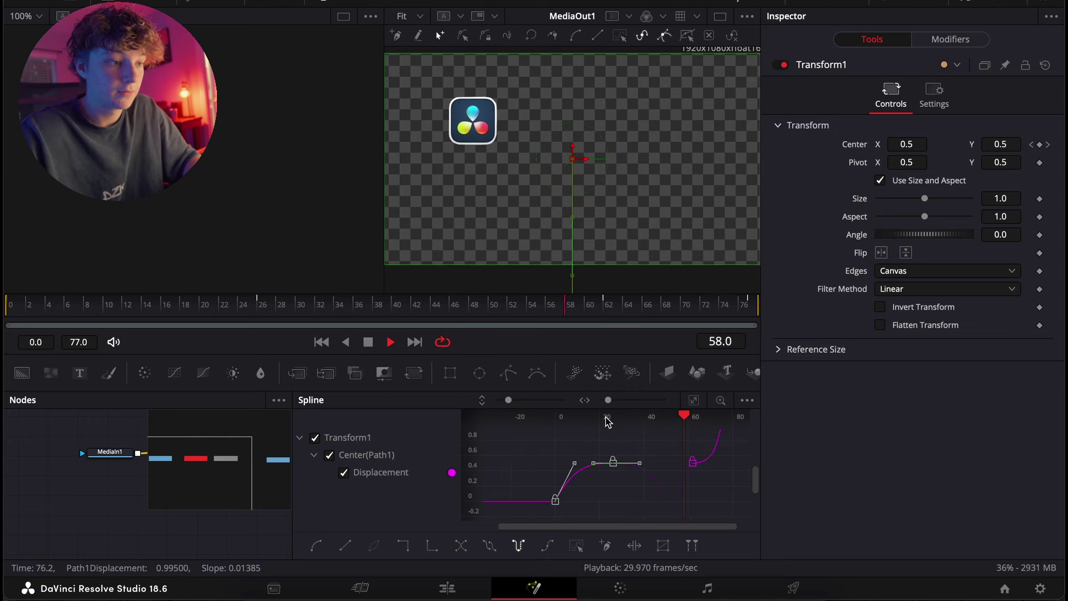
click(718, 416)
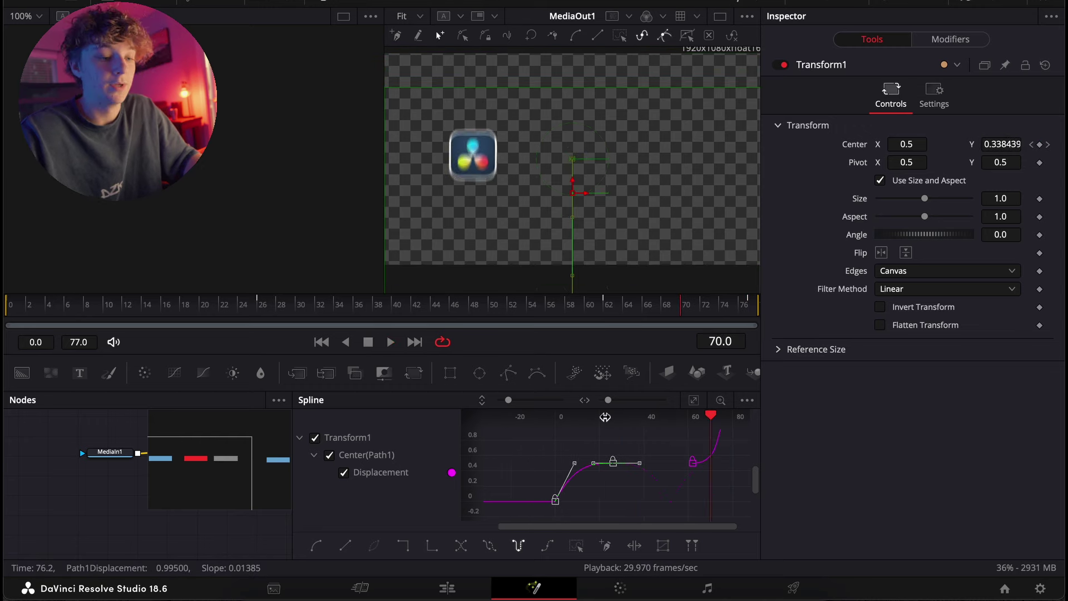
click(694, 400)
key(super+z)
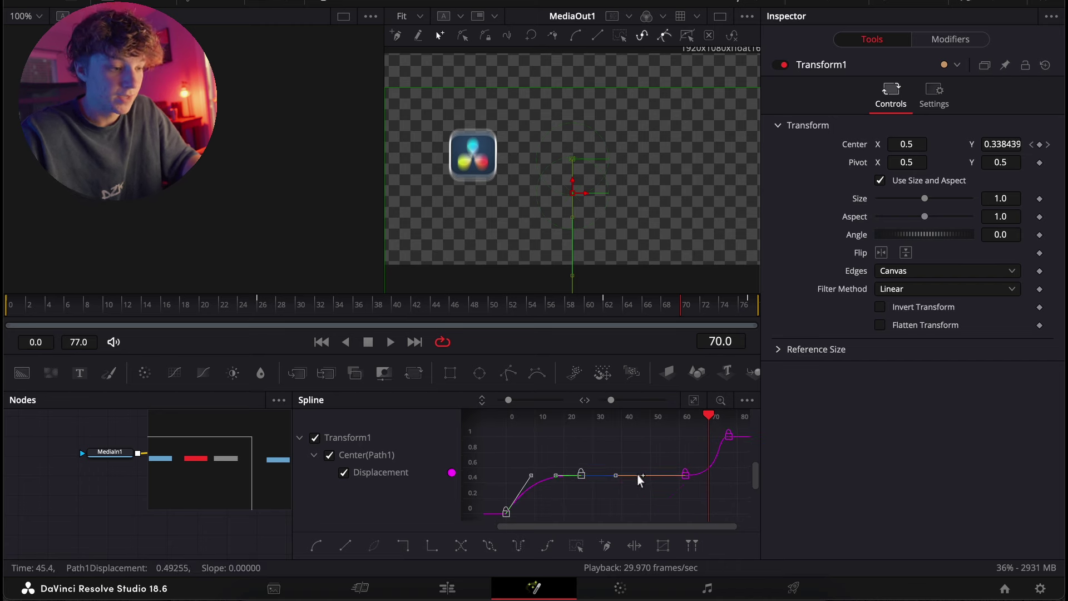
Step: Check the finished motion, close the spline editor, and copy the Transform1 and CameraShake1 nodes together
drag(322, 306, 625, 304)
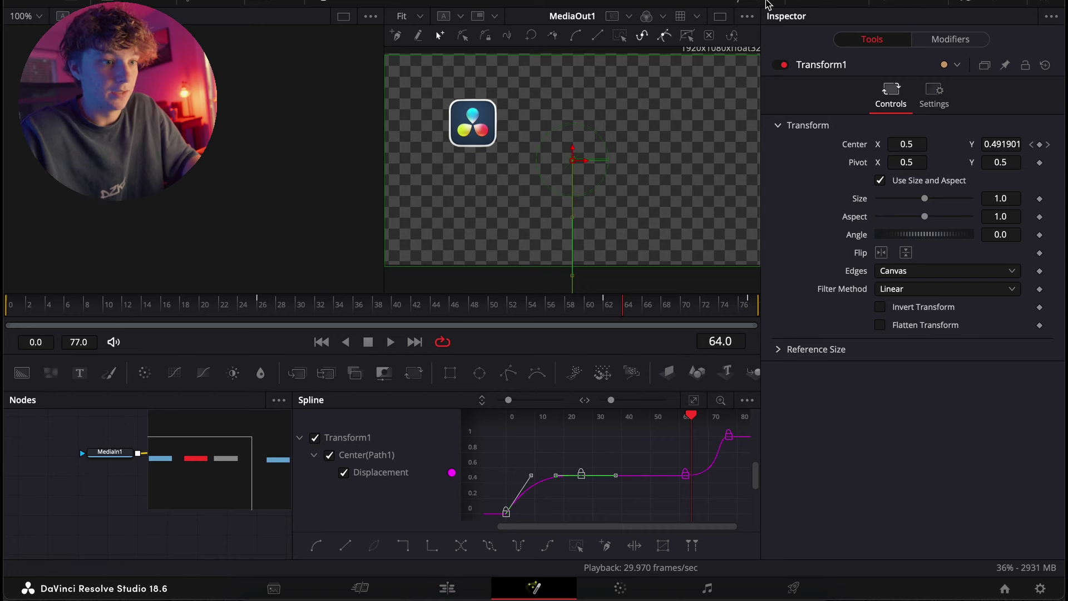
click(766, 3)
scroll(248, 482, left, 2)
drag(280, 489, 211, 467)
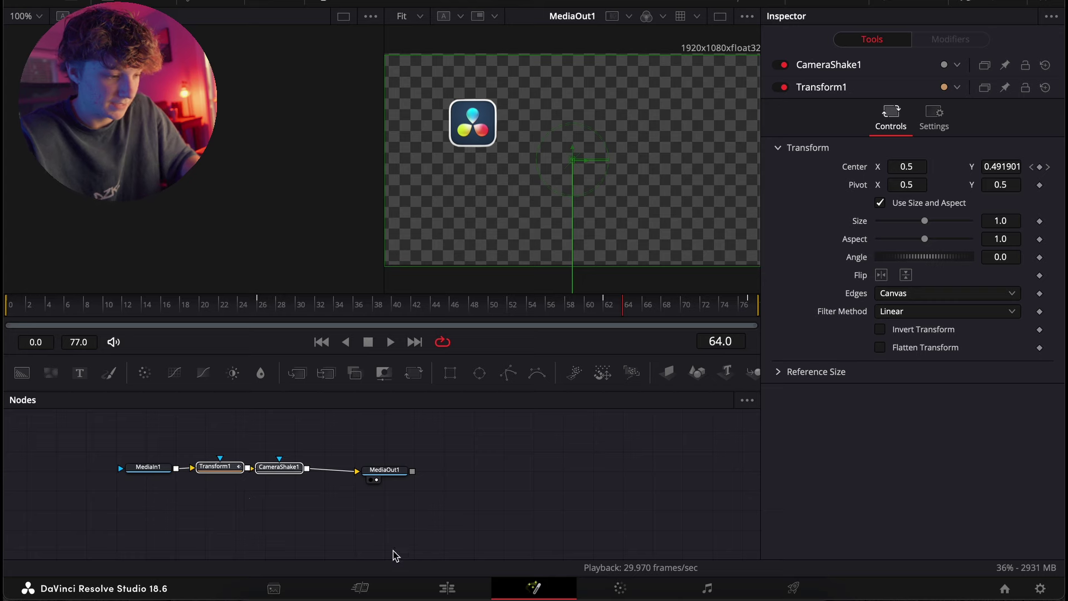
Step: Disable Compound Clip 1 on the Edit page timeline and open Compound Clip 2 on the Fusion page
click(447, 588)
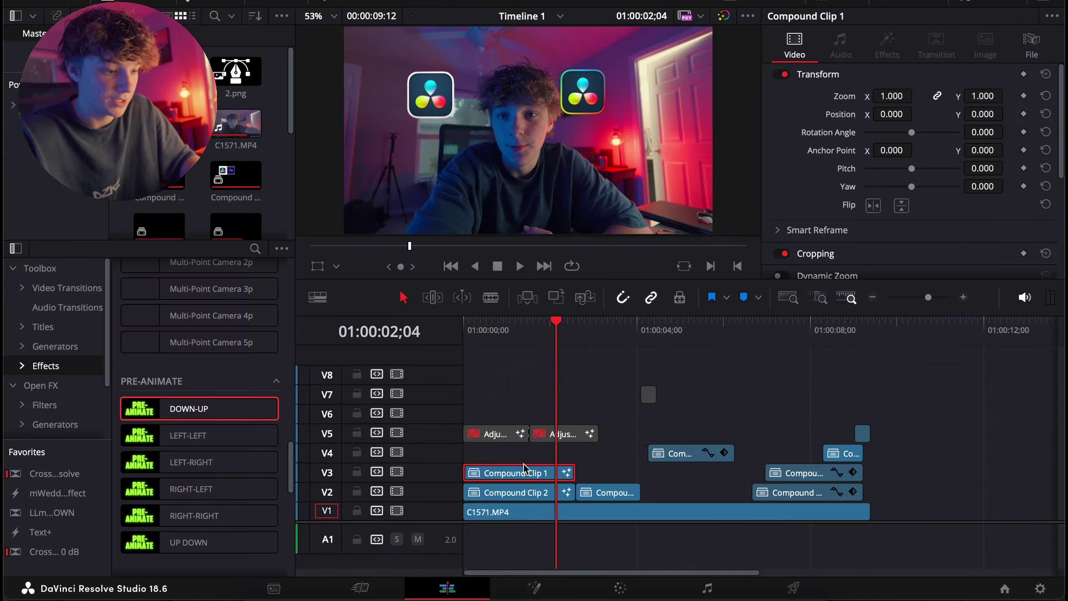
key(d)
click(531, 493)
click(534, 588)
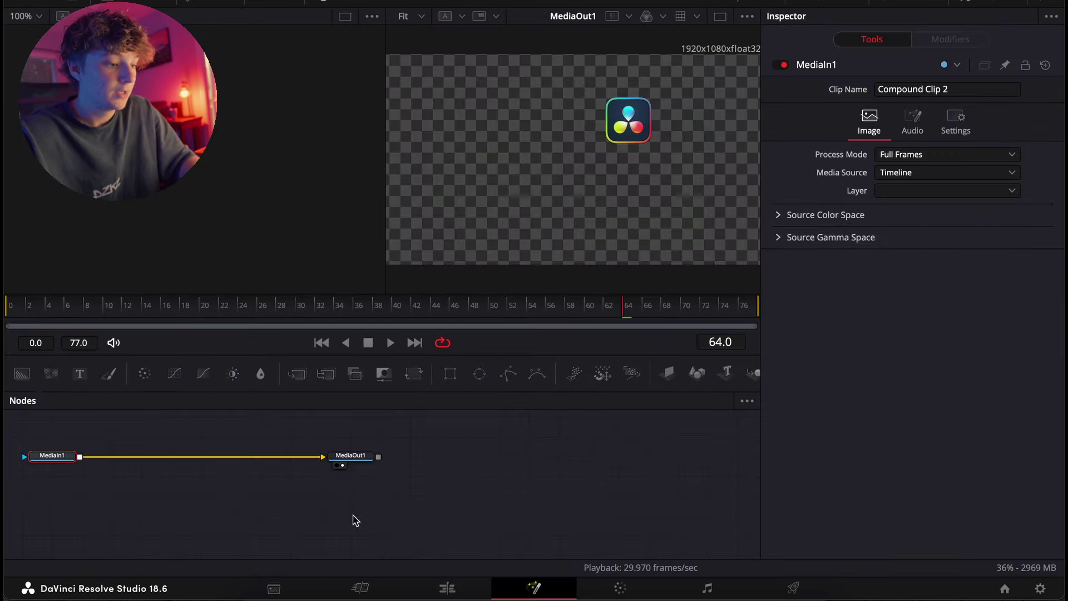
Step: Paste the copied nodes, connect them between MediaIn1 and MediaOut1, and play Compound Clip 2's animation on the Edit page
click(254, 519)
drag(323, 457, 167, 518)
drag(283, 518, 323, 459)
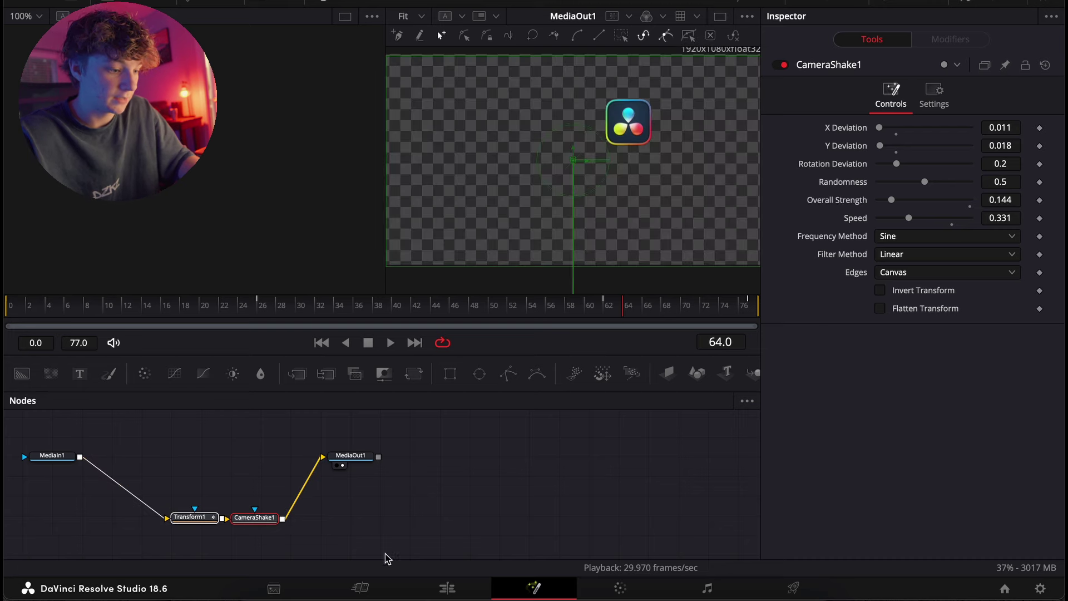
click(447, 588)
drag(541, 332, 285, 333)
key(space)
Step: Re-enable Compound Clip 1 on the timeline and play both icon animations together from the start
key(space)
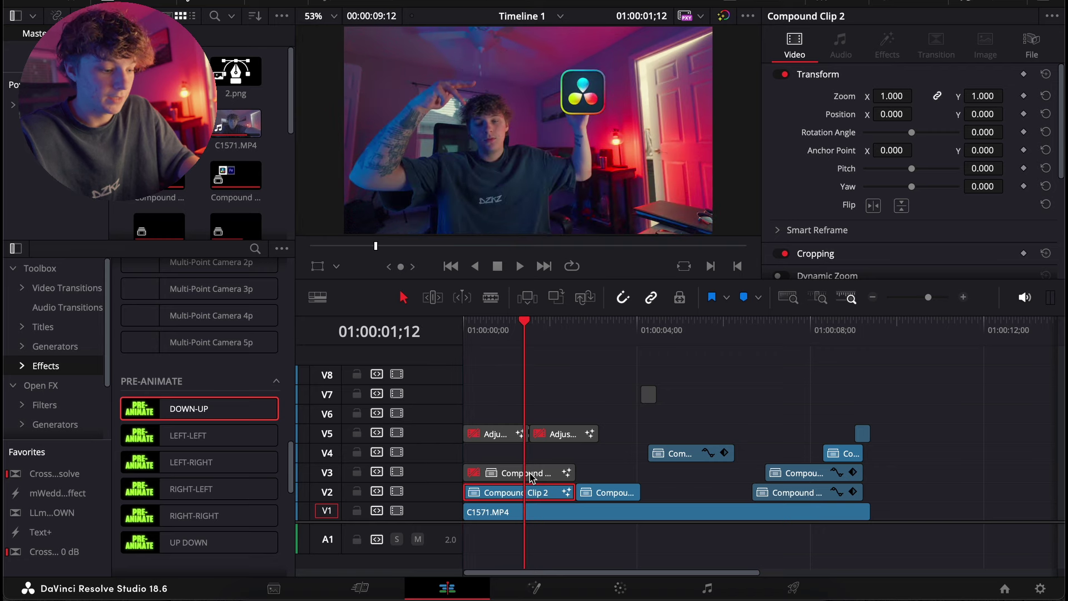
click(530, 474)
key(d)
drag(507, 343, 364, 343)
key(space)
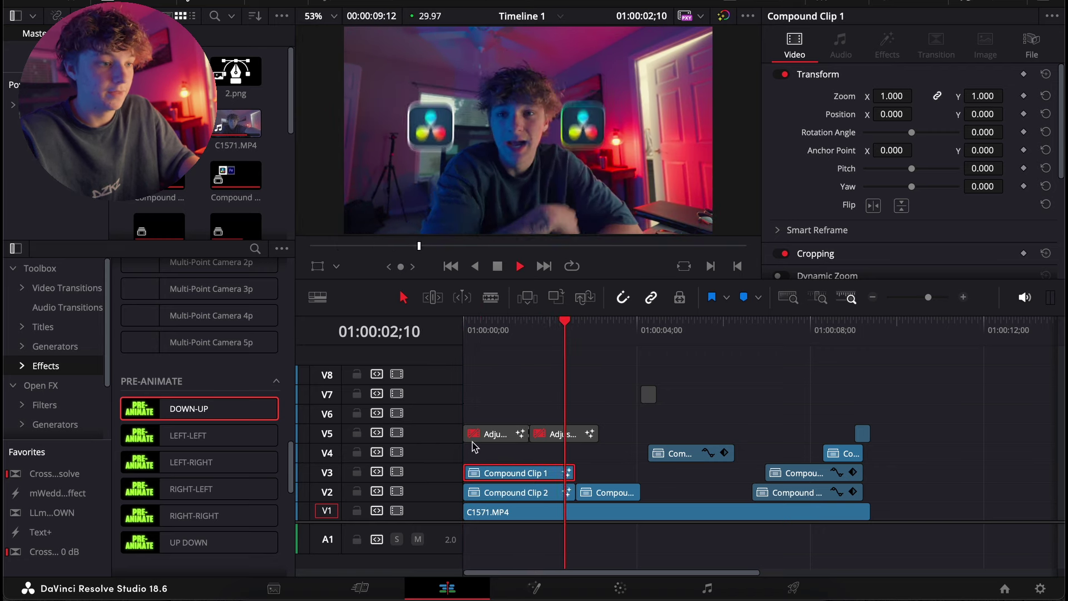
Step: Open Compound Clip 1 on the Fusion page at frame 0 and show Transform1's displacement curve in the spline editor
drag(529, 338, 460, 457)
click(501, 491)
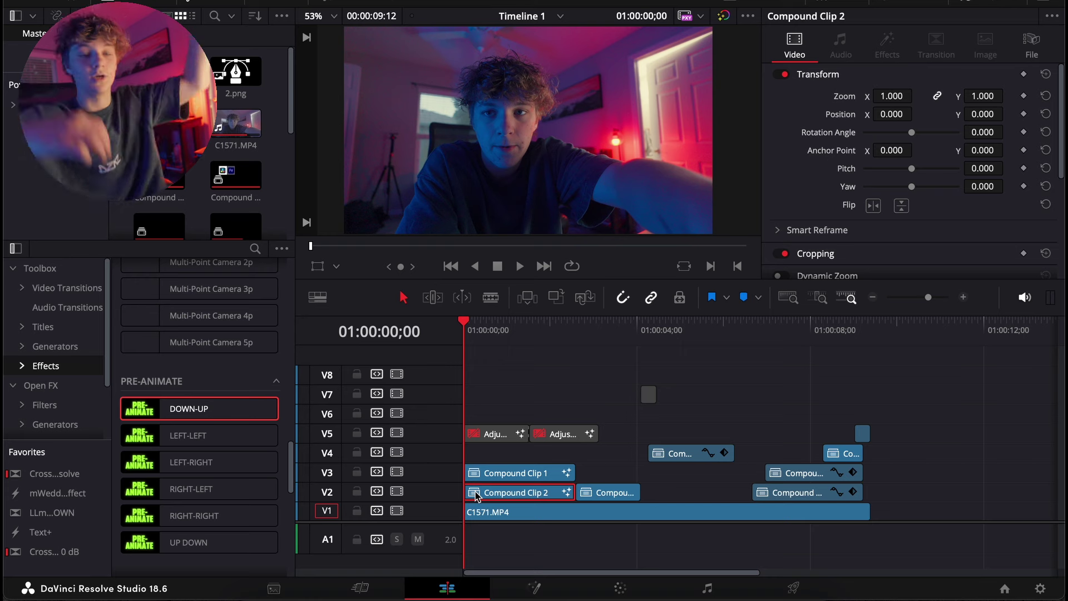
click(503, 473)
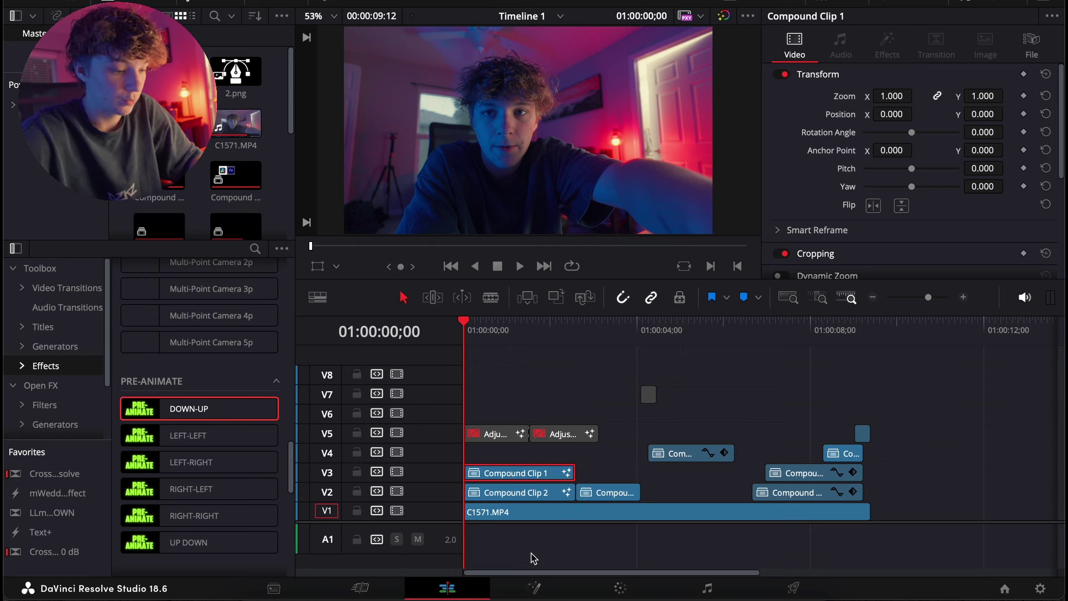
click(534, 588)
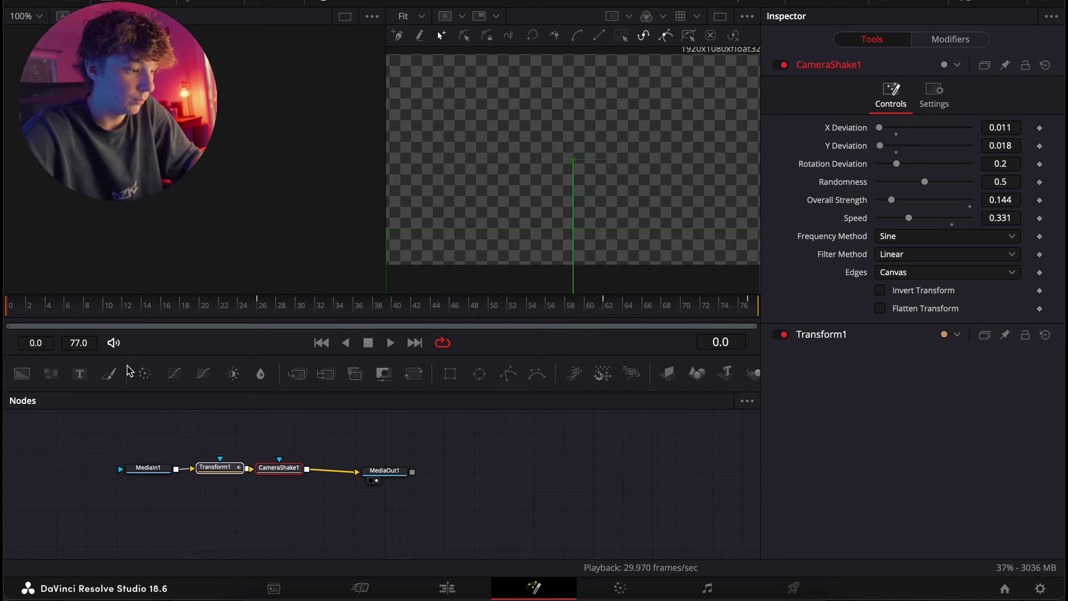
click(217, 468)
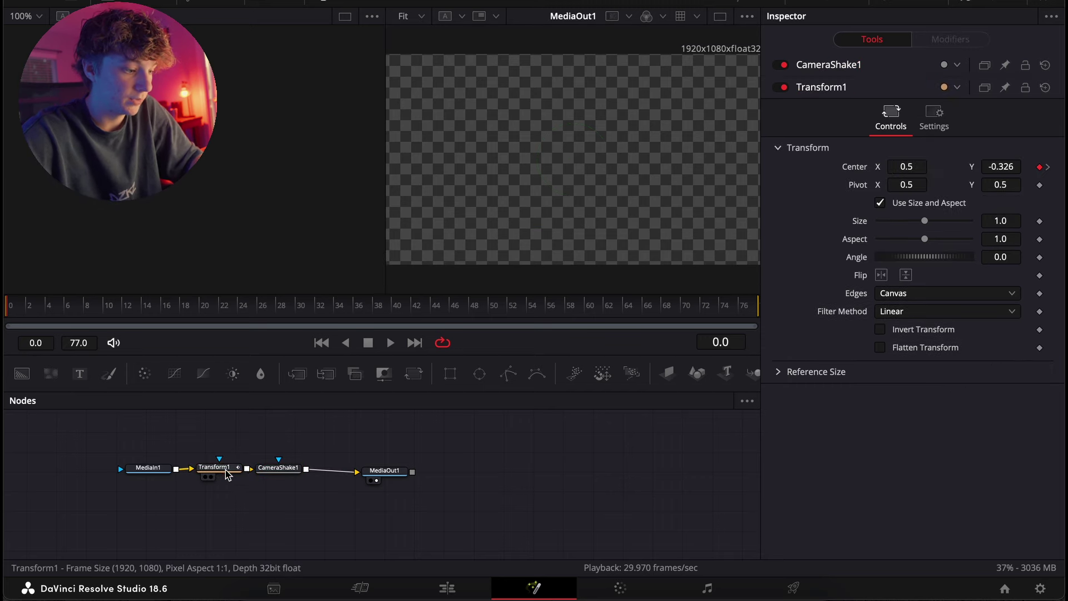
click(751, 6)
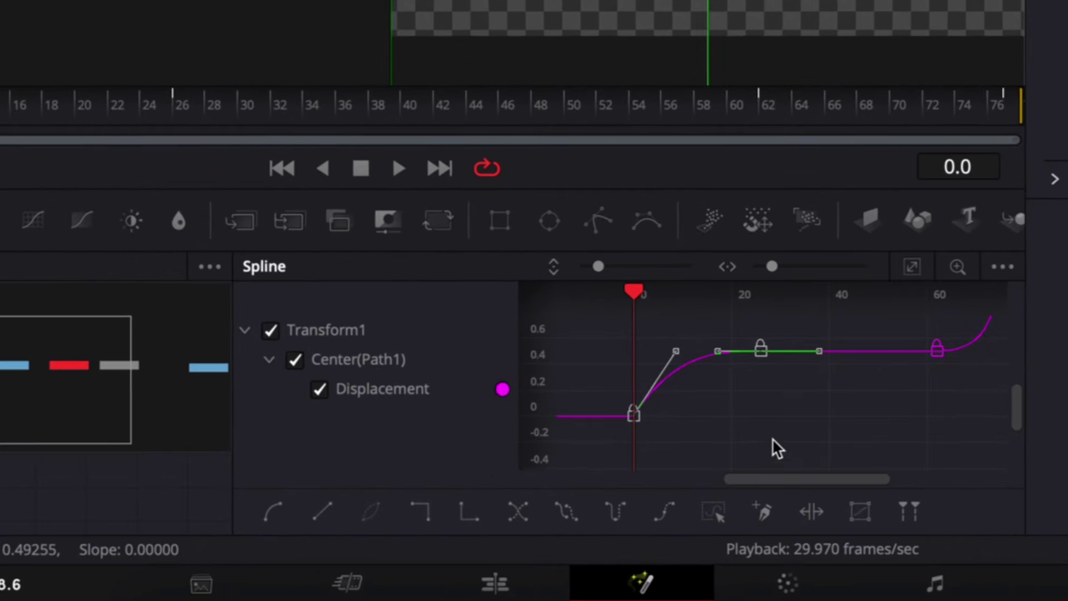
Step: Delay Transform1's first two displacement keyframes by 18 frames and play the timeline on the Edit page
drag(772, 439, 593, 315)
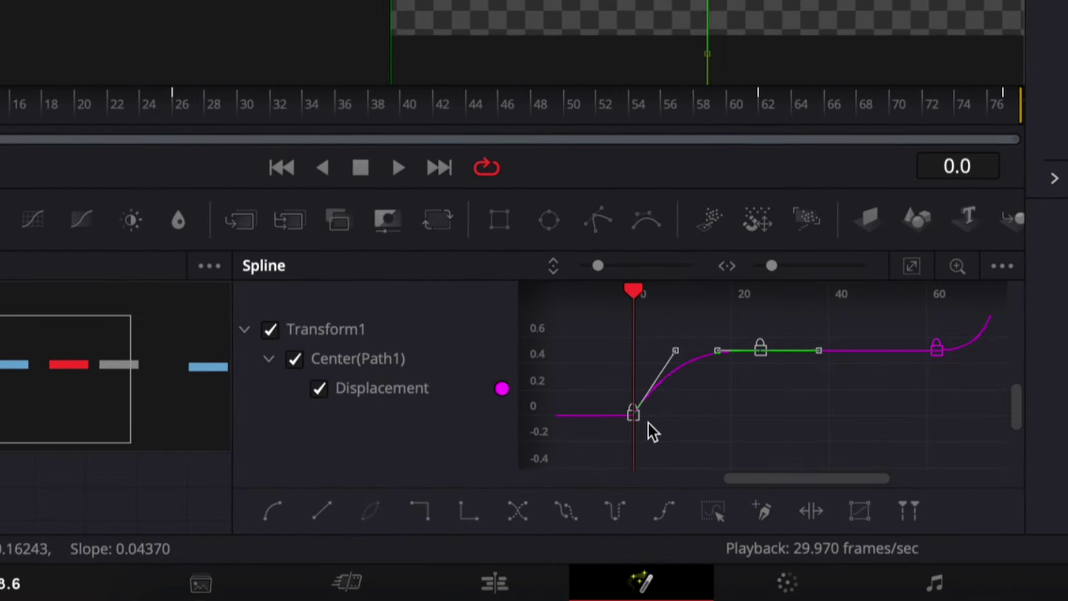
drag(631, 419, 724, 419)
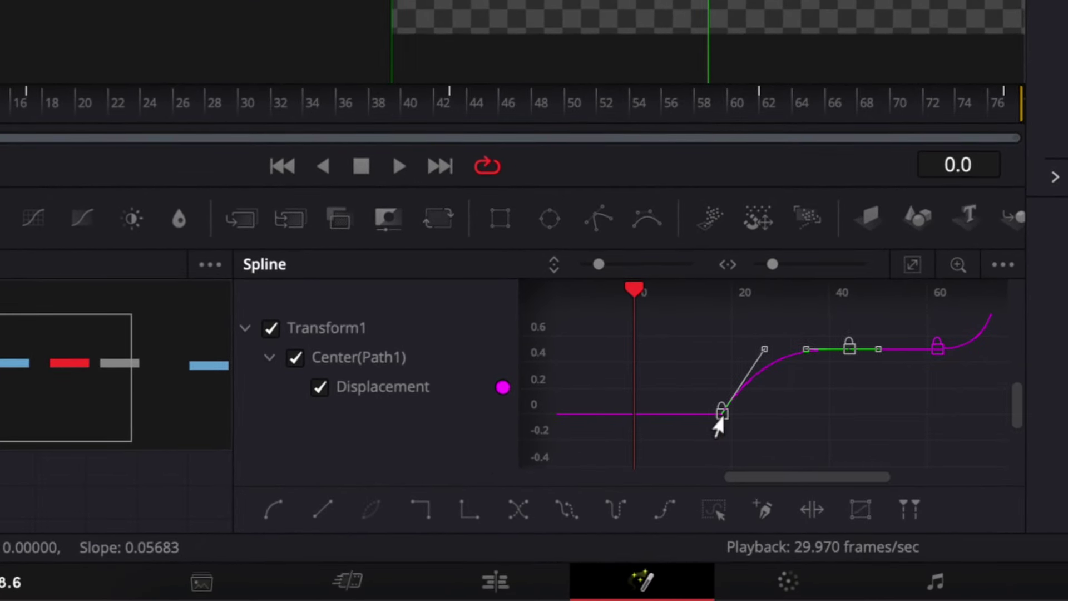
drag(517, 99, 313, 118)
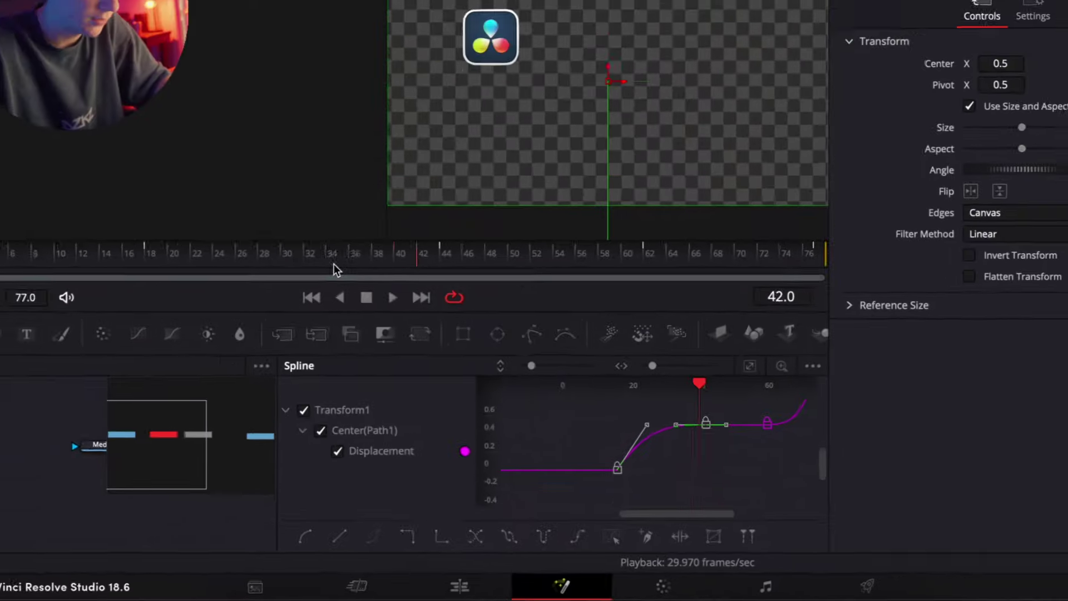
drag(334, 264, 21, 332)
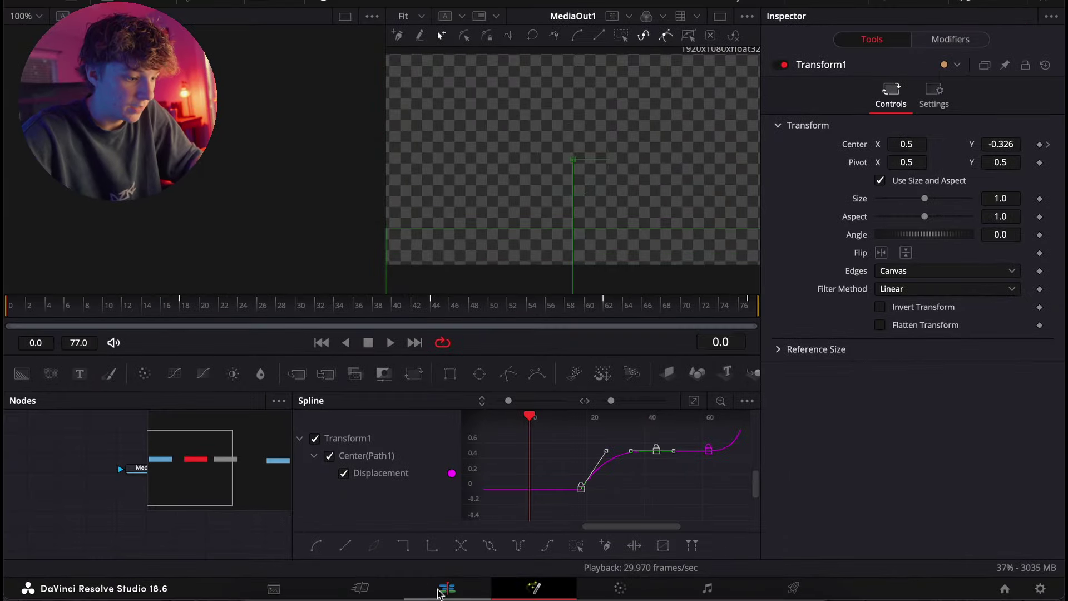
click(440, 591)
key(space)
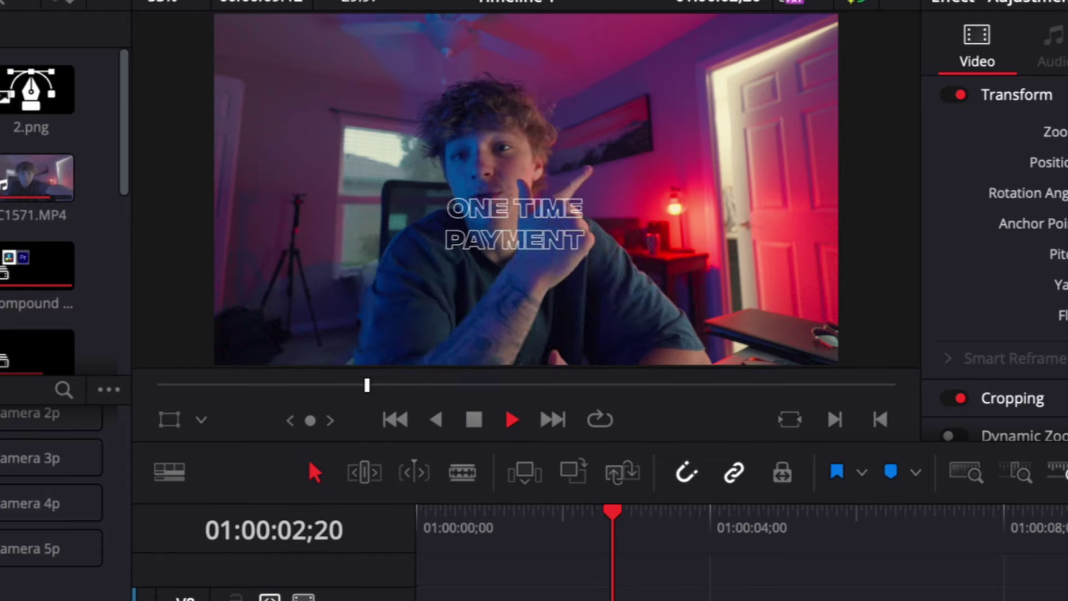
key(space)
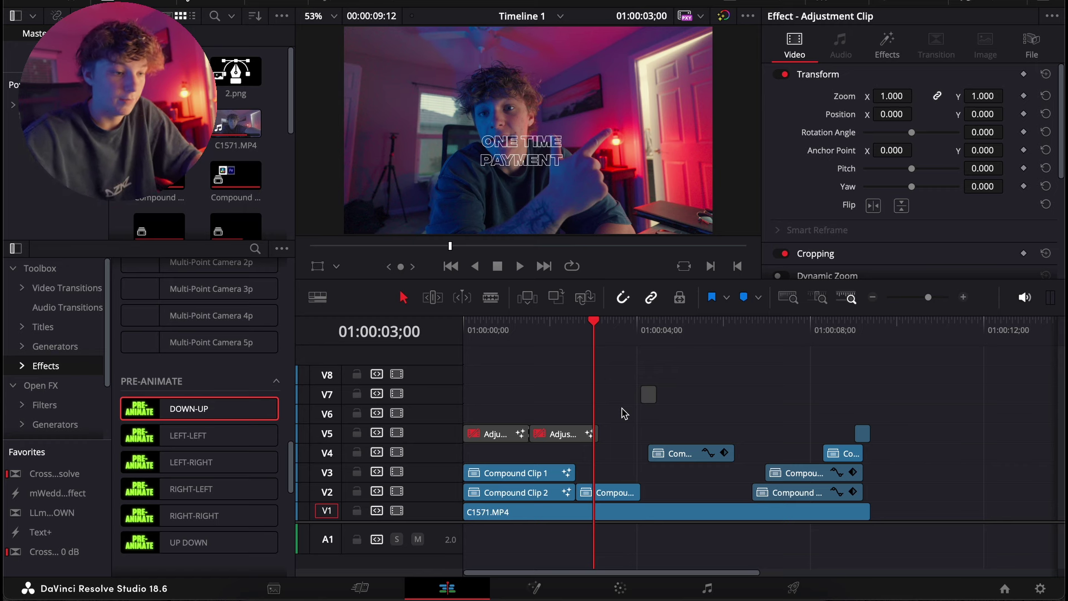
Step: Review the ONE TIME PAYMENT clip and play the timeline from 01:00:04;08 to check the following icon and text clips
click(575, 323)
click(612, 493)
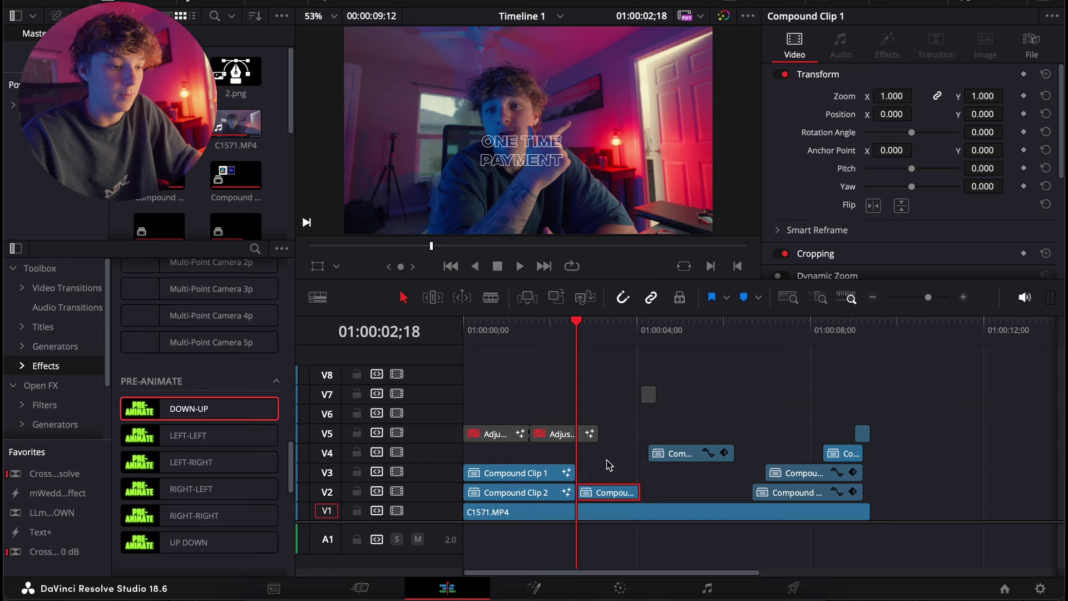
click(649, 336)
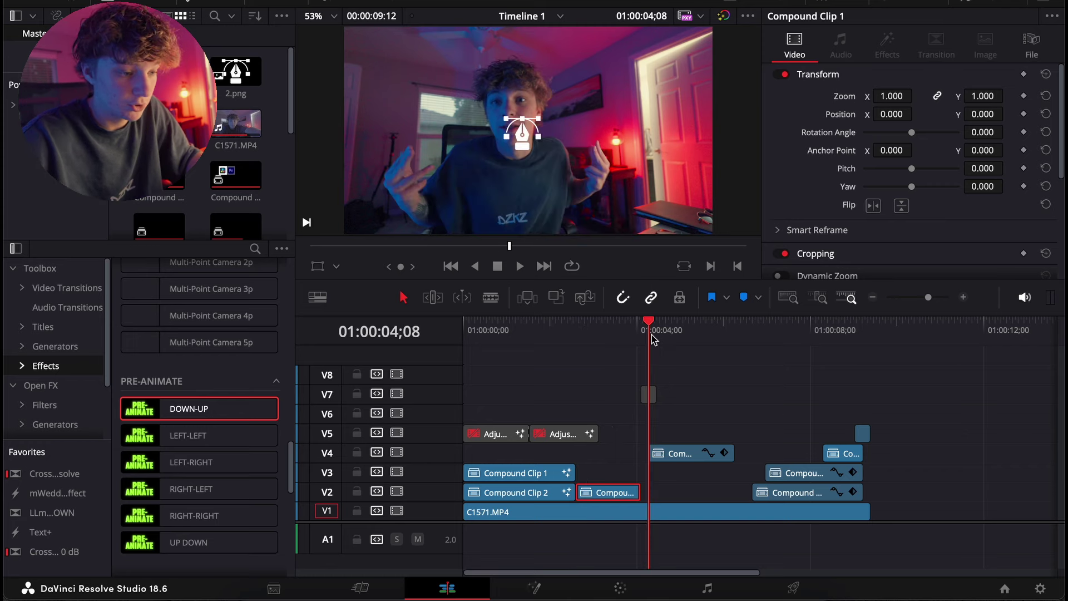
key(space)
scroll(679, 458, right, 2)
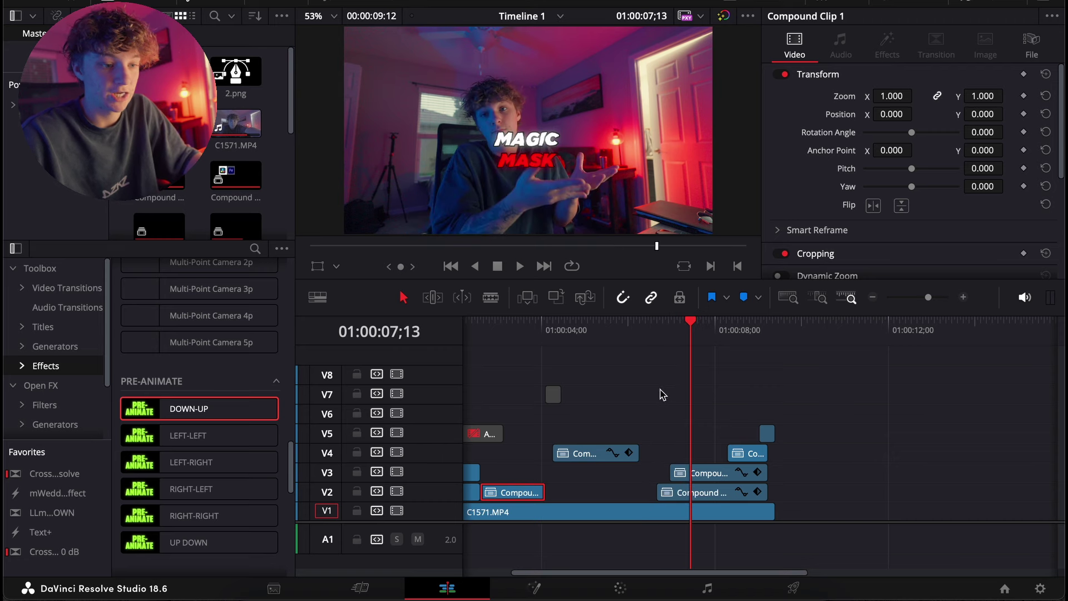
click(641, 334)
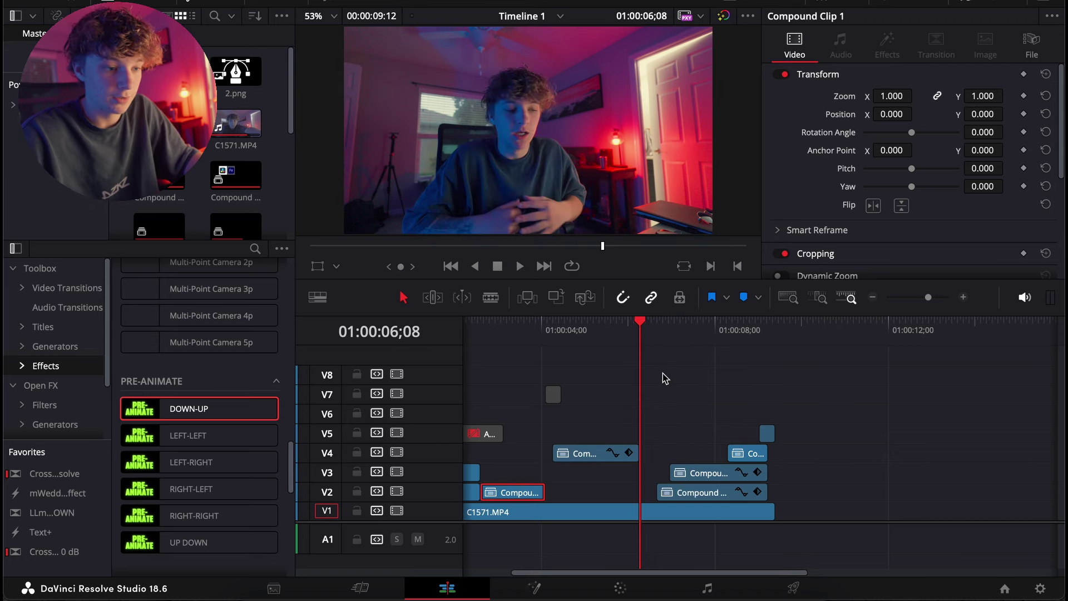
Step: Open the MAGIC compound clip on V2 at its first frame on the Fusion page and add a Transform node after MediaIn1
click(688, 492)
key(Down)
key(Down)
key(Down)
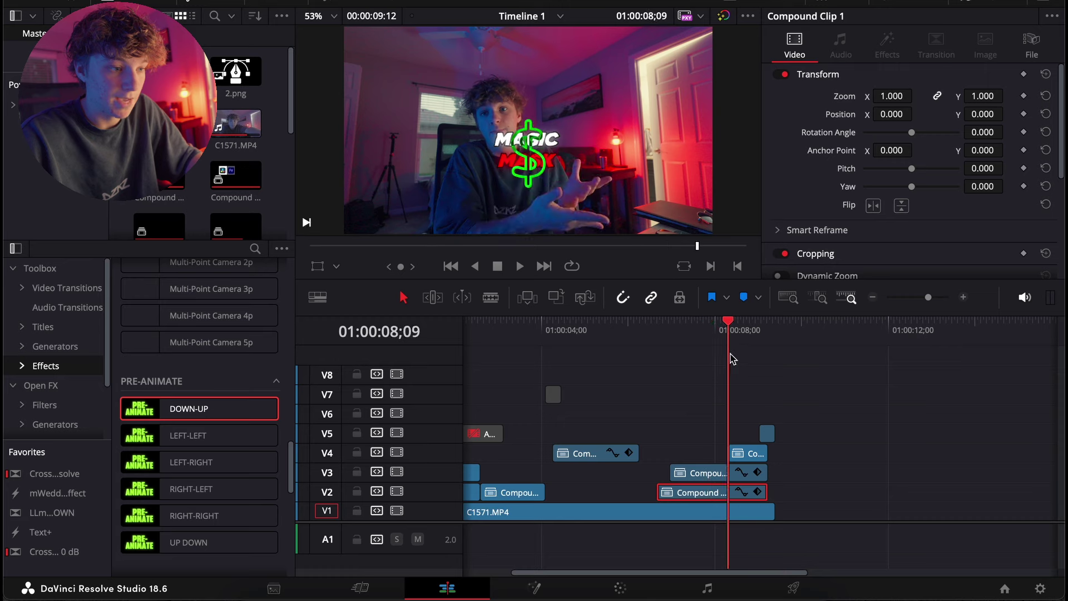
drag(756, 364, 655, 369)
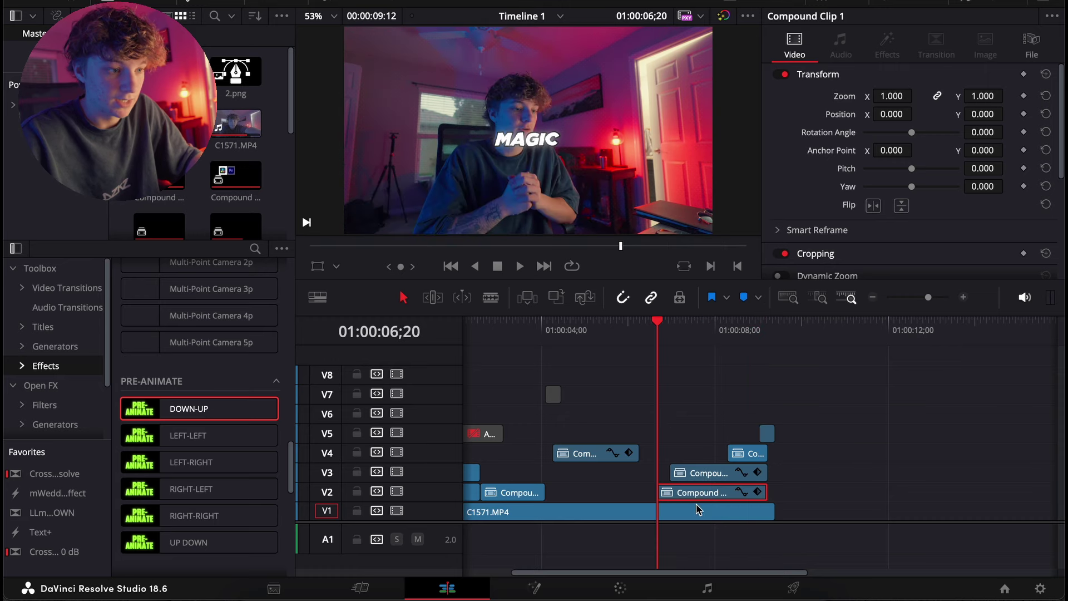
key(shift+5)
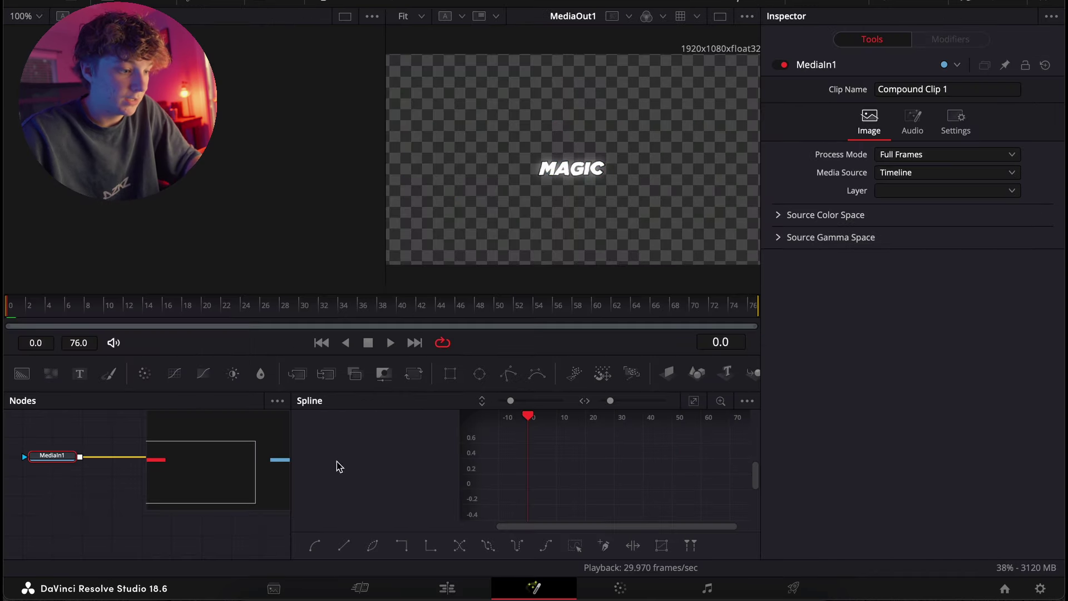
click(413, 374)
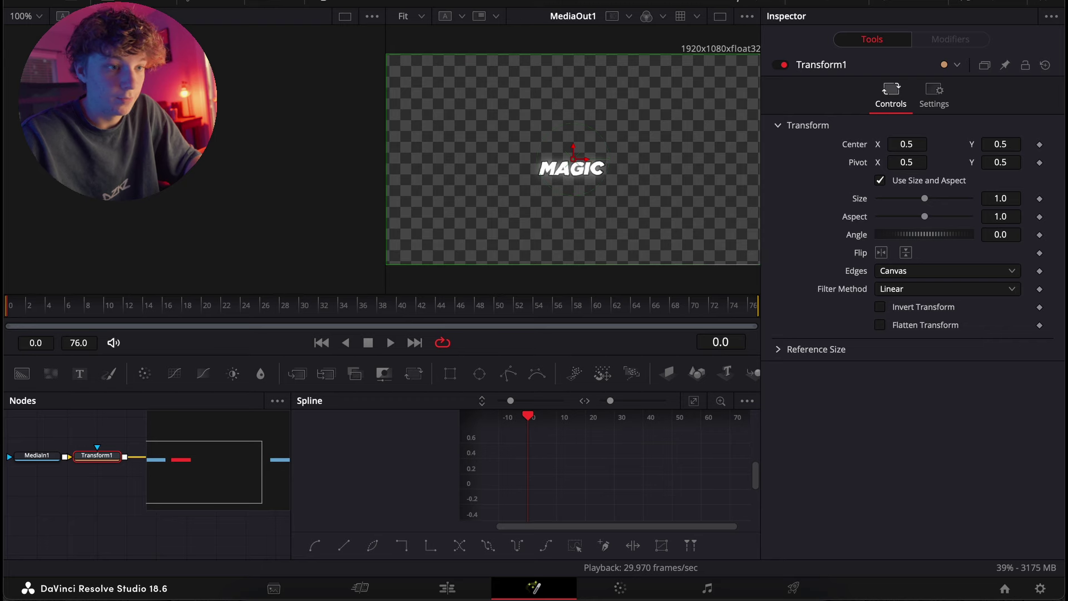
Step: Push MAGIC out of frame with Transform1's Center X at 1.473 and keyframe Center at frame 0
click(1002, 2)
drag(351, 312, 7, 312)
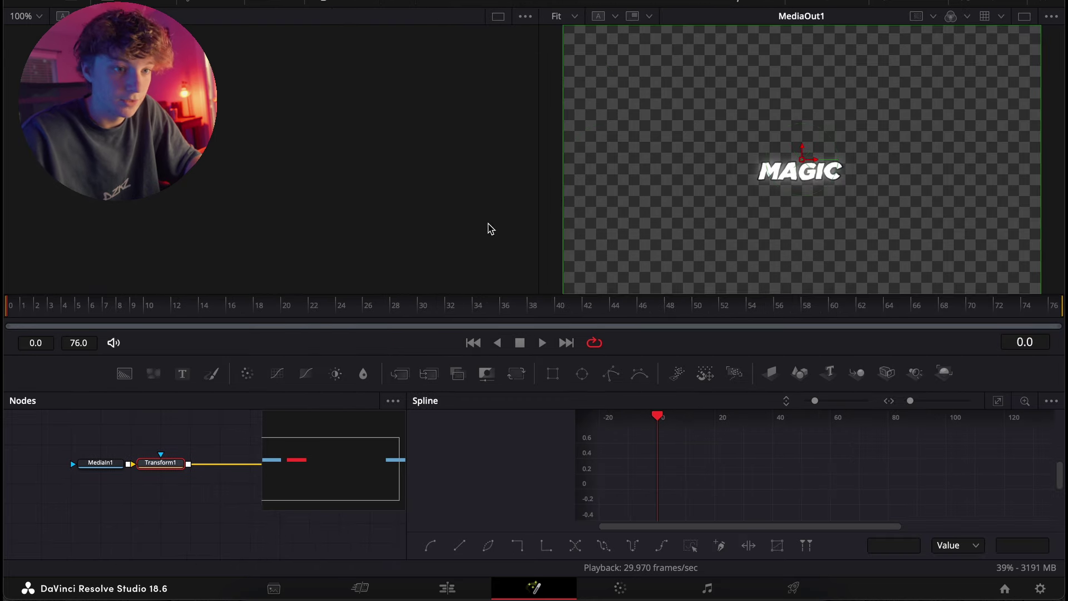
click(1001, 2)
drag(906, 146, 1056, 145)
drag(603, 291, 488, 298)
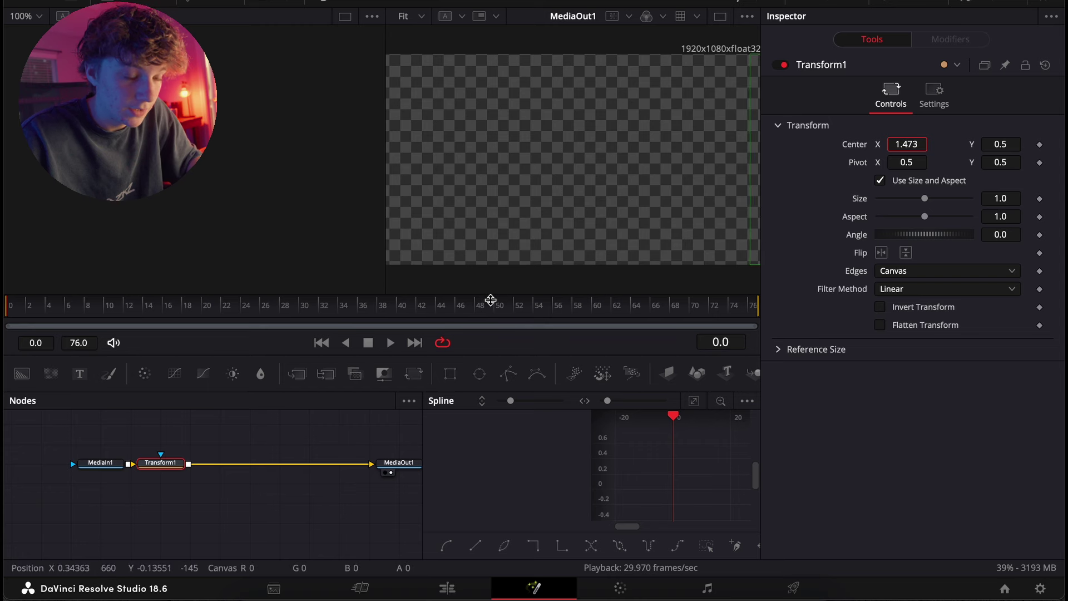
click(1039, 144)
Step: Keyframe Transform1's Center X at 0.5 on frame 24
drag(38, 306, 234, 312)
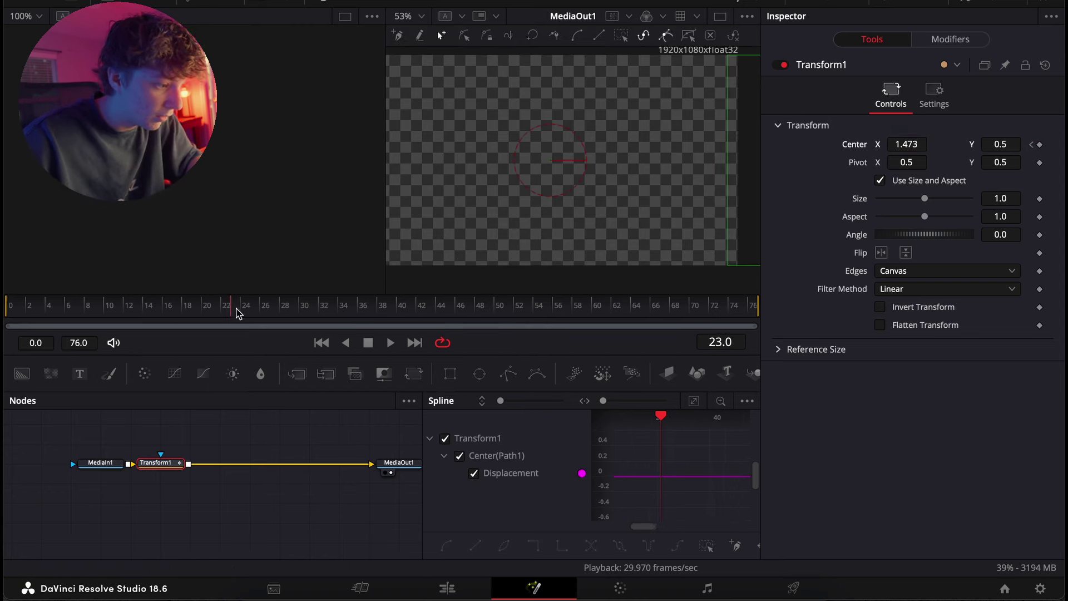
click(907, 144)
text(0.5)
key(Tab)
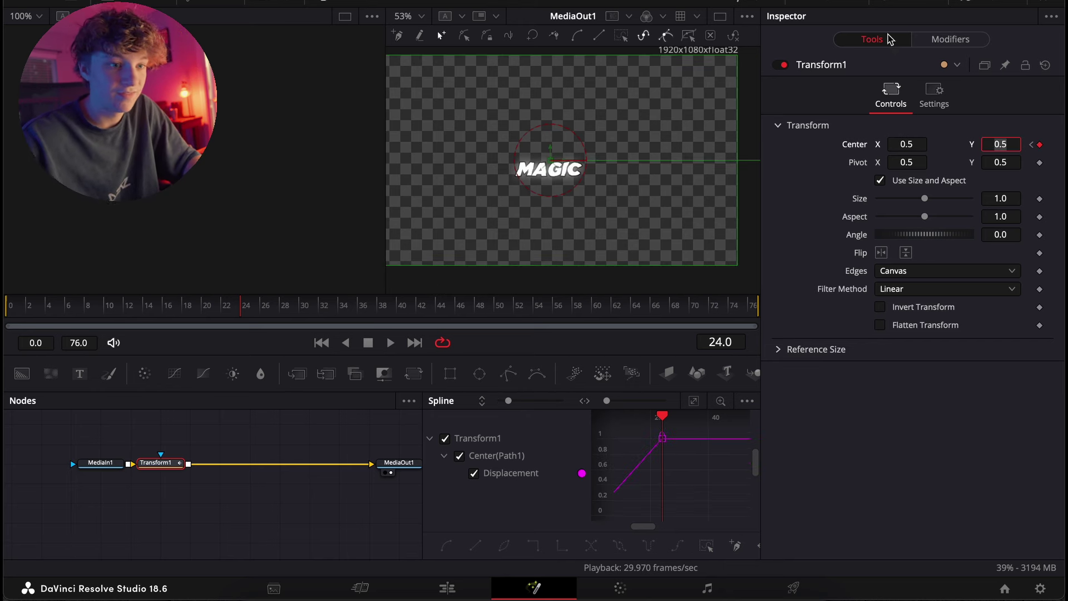
Step: Enable motion blur on Transform1 and apply Out Cubic easing to both of its displacement keyframes
click(934, 95)
click(880, 279)
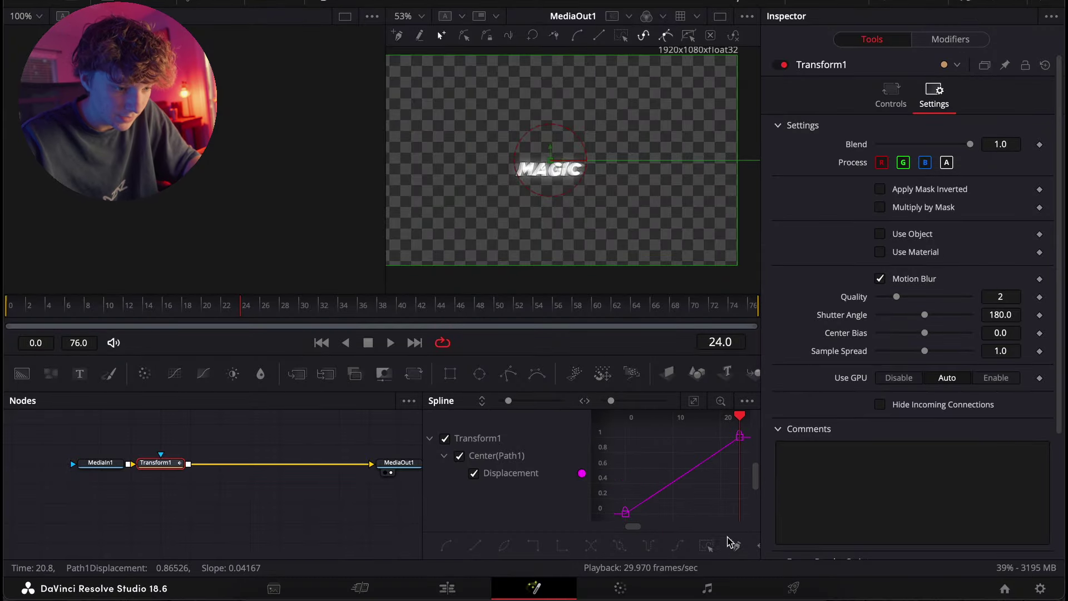
drag(740, 524, 601, 384)
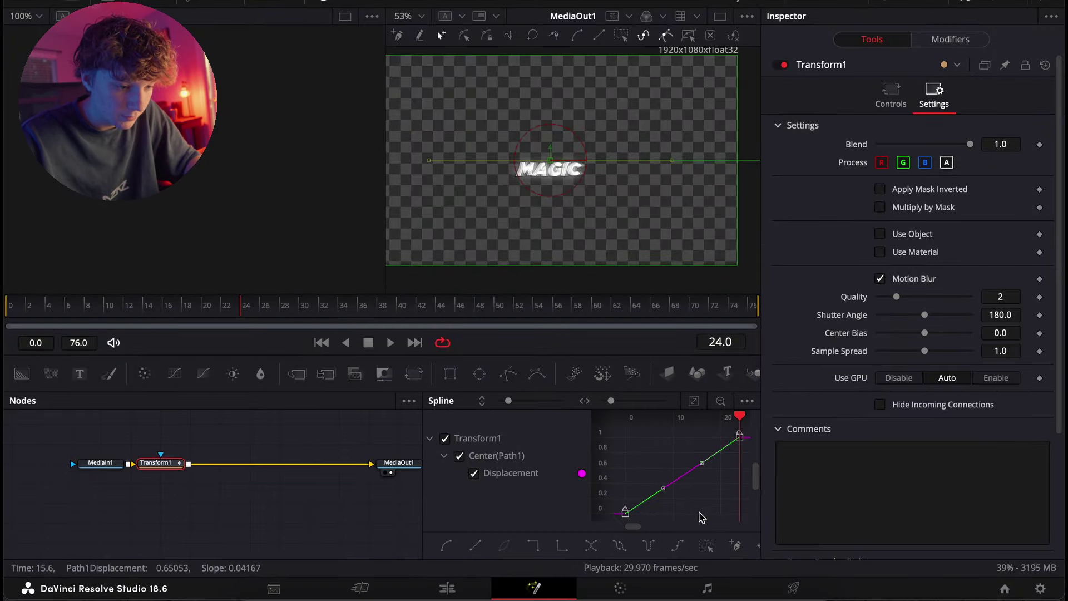
right_click(701, 517)
mouse_move(758, 299)
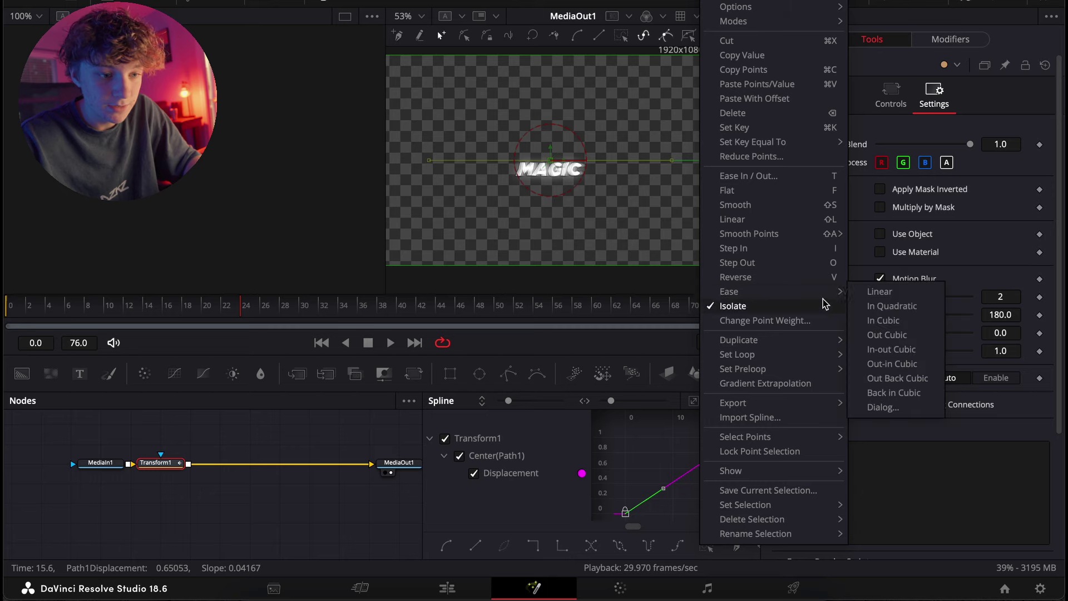
click(887, 336)
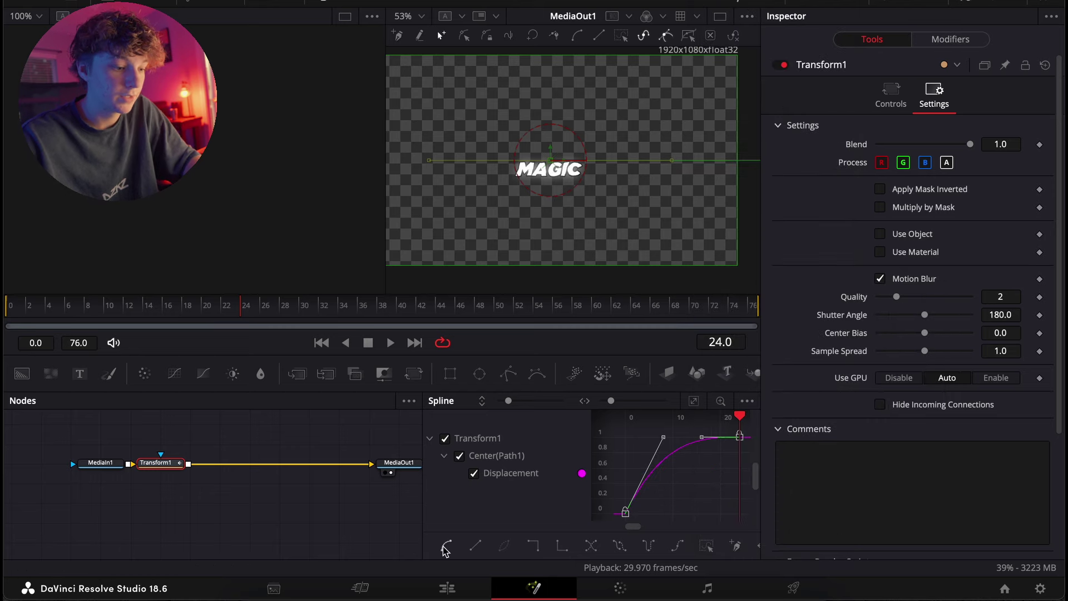
Step: Play the MAGIC clip's entrance from its first frame on the Edit page
click(447, 587)
click(657, 329)
key(space)
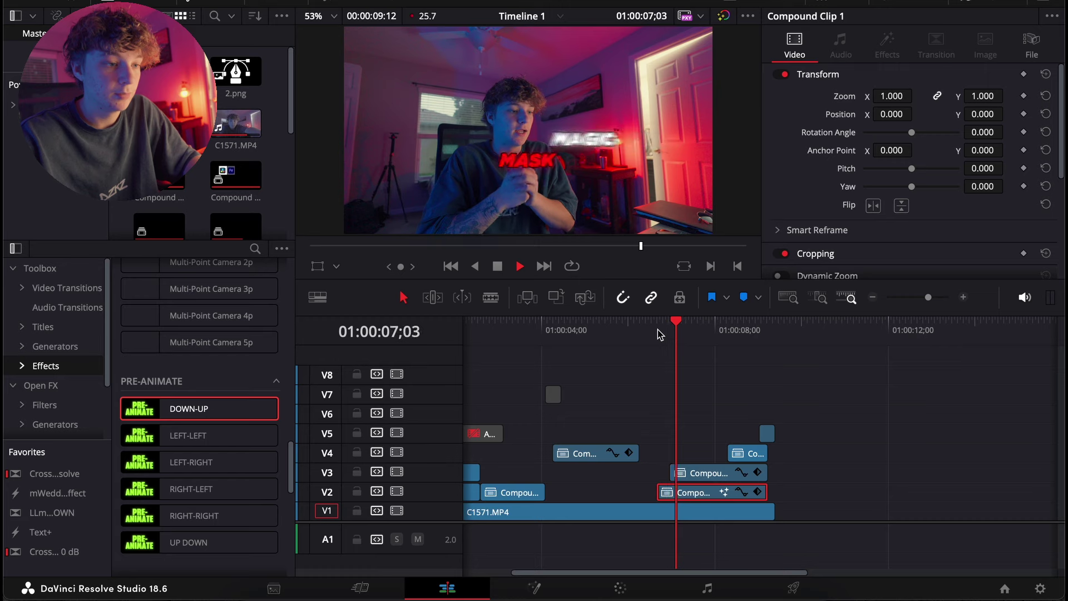
key(space)
Step: Open the MASK compound clip on V3 on the Fusion page and add a Transform node after MediaIn1
click(702, 462)
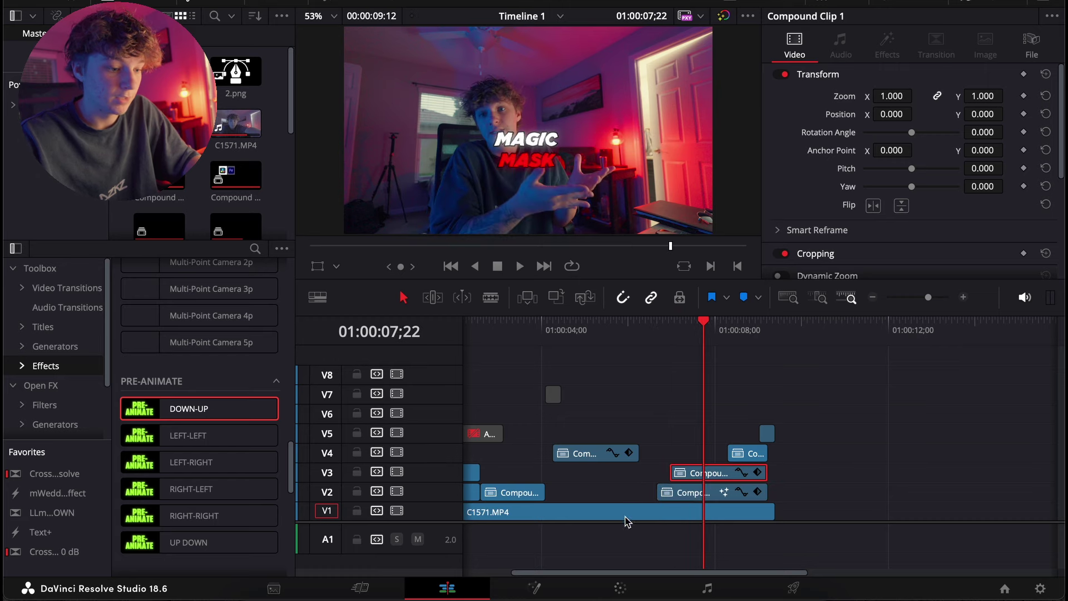
click(552, 585)
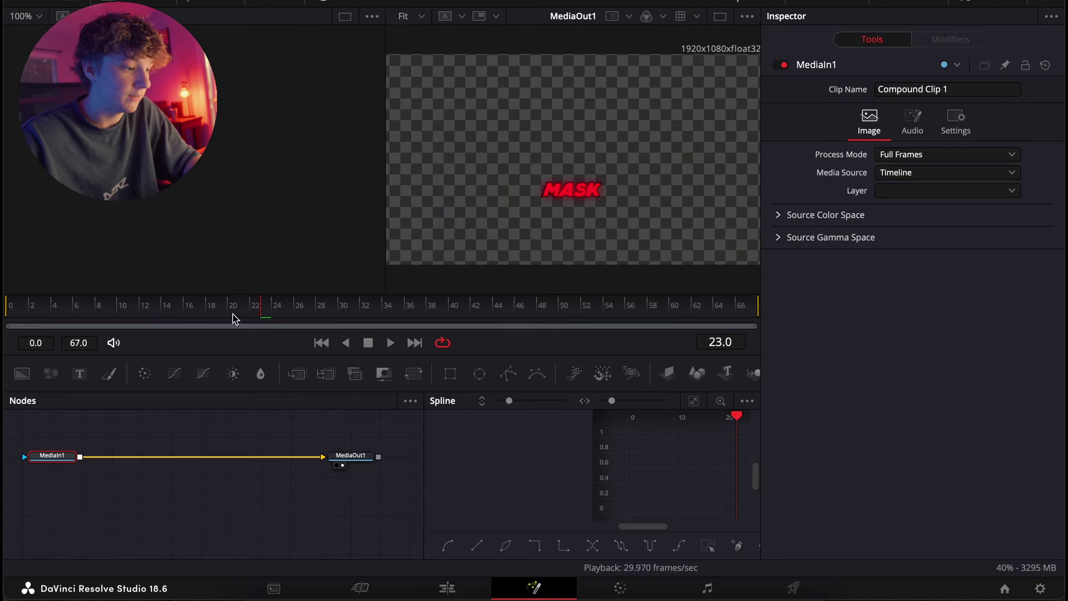
click(413, 374)
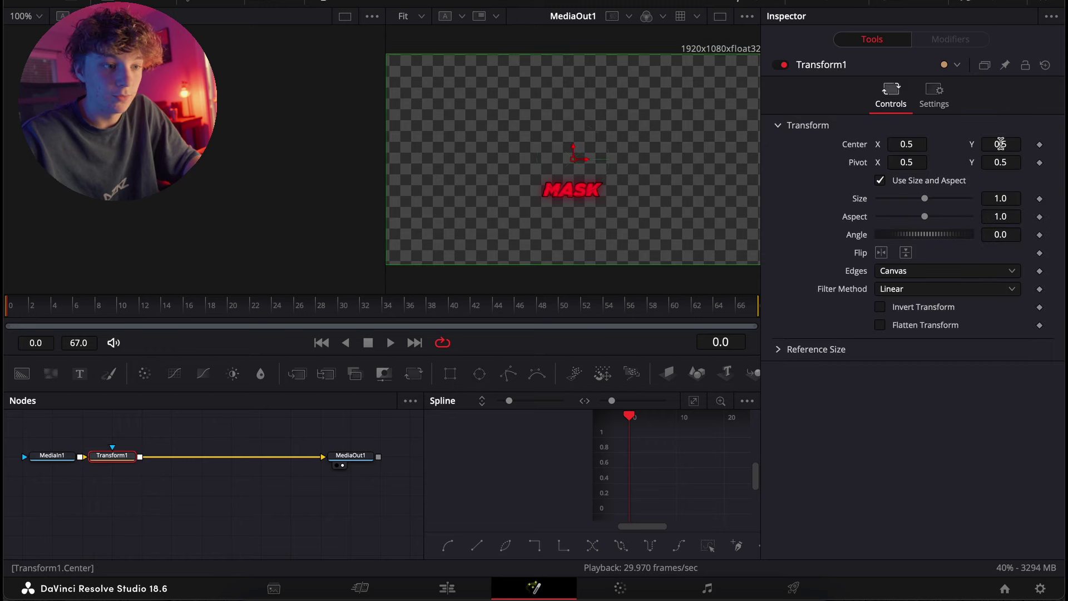
Step: Keyframe Transform1's Center Y to bring MASK from above the frame at frame 0 to 0.5 at frame 24
drag(1000, 144, 1019, 158)
click(1037, 145)
drag(33, 308, 274, 315)
double_click(1000, 144)
text(0.5)
key(Return)
Step: Enable motion blur on the MASK clip's Transform1 and return to its transform controls
click(934, 95)
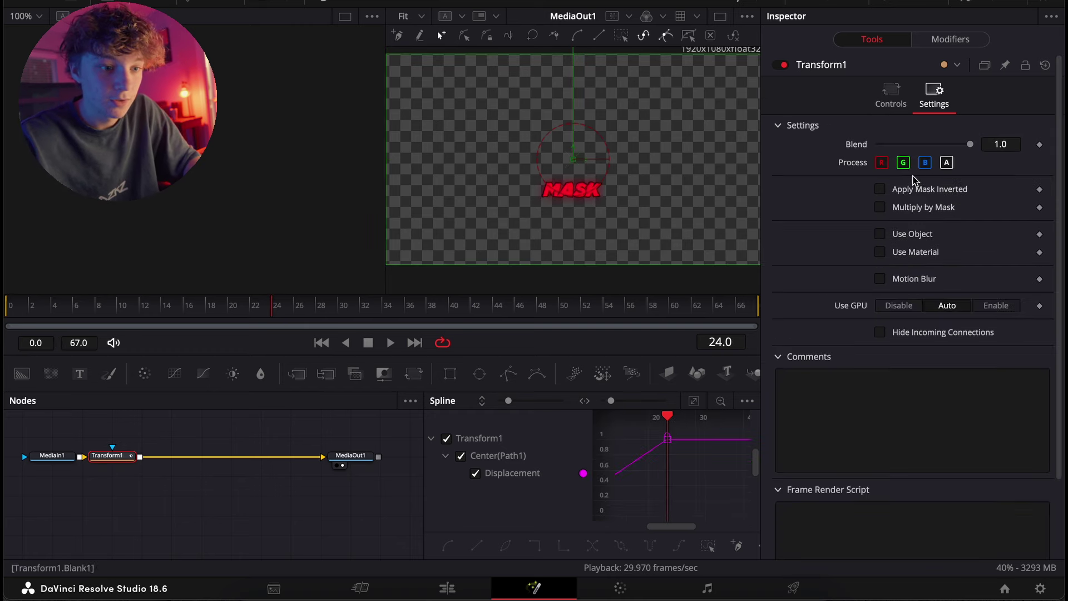
click(880, 251)
click(880, 251)
click(880, 278)
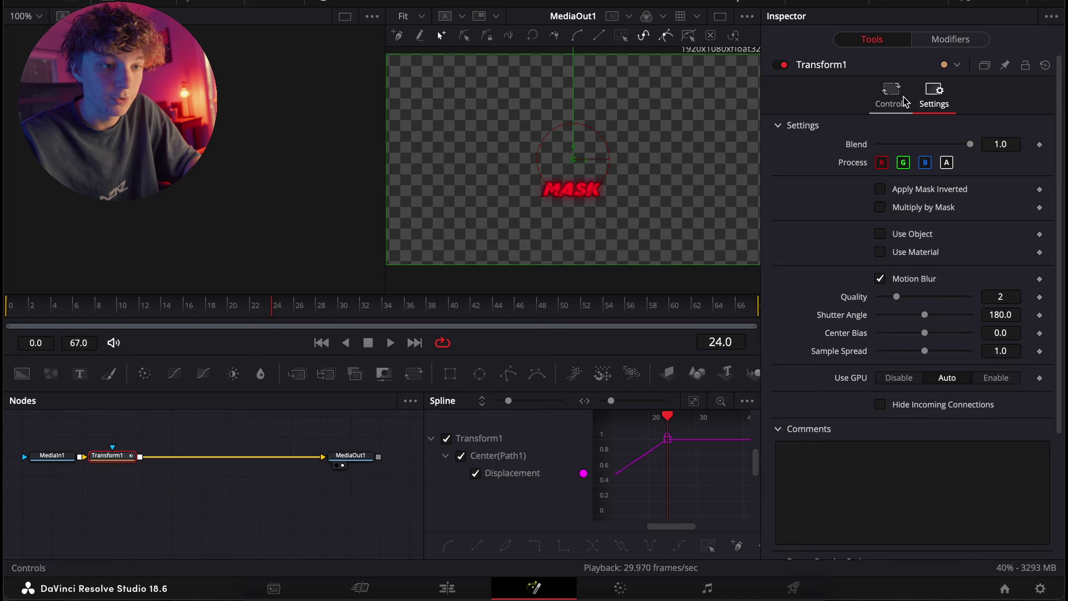
click(884, 100)
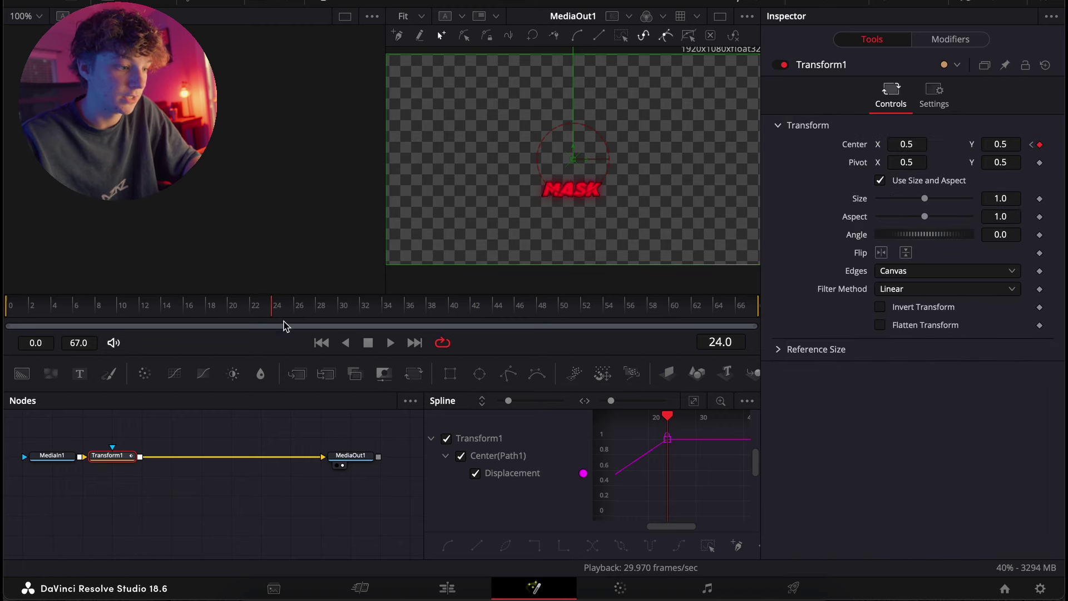
Step: Fit the MASK clip's displacement curve in the spline editor and apply Out Cubic easing to both keyframes
click(694, 400)
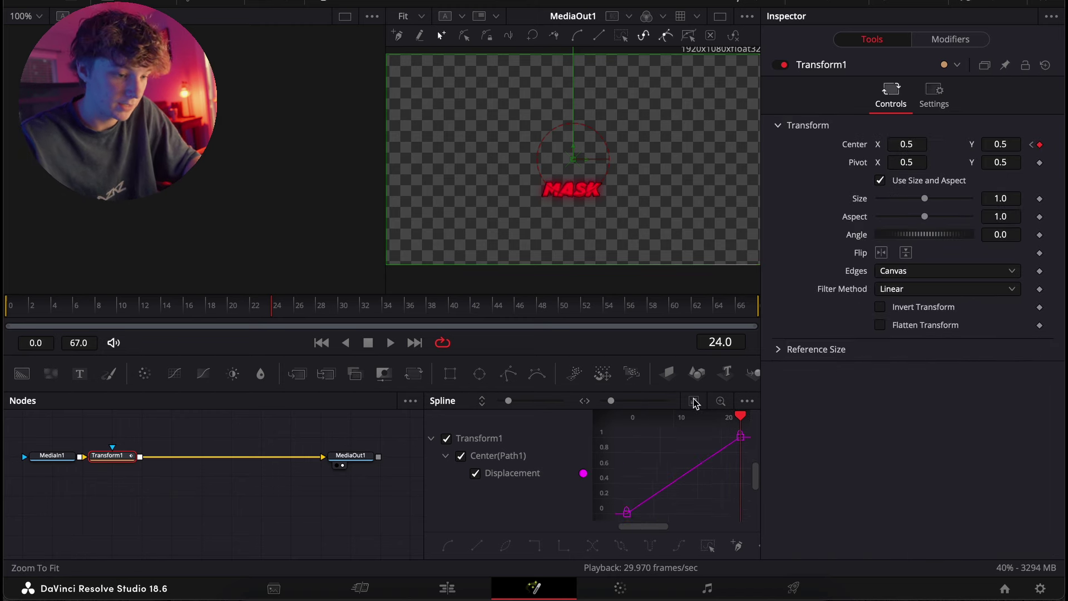
click(750, 524)
click(694, 400)
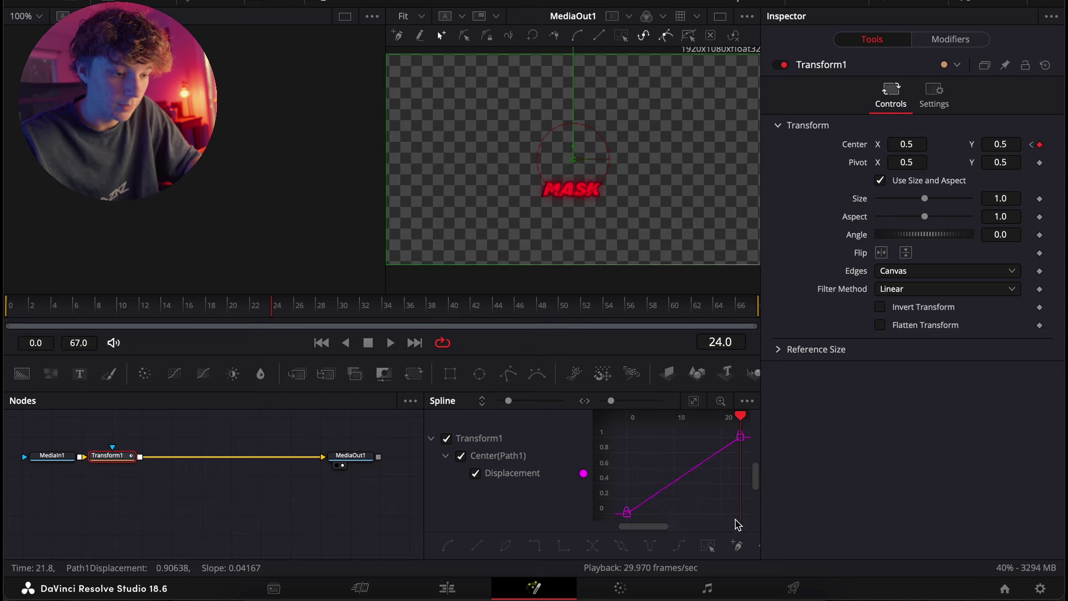
right_click(675, 480)
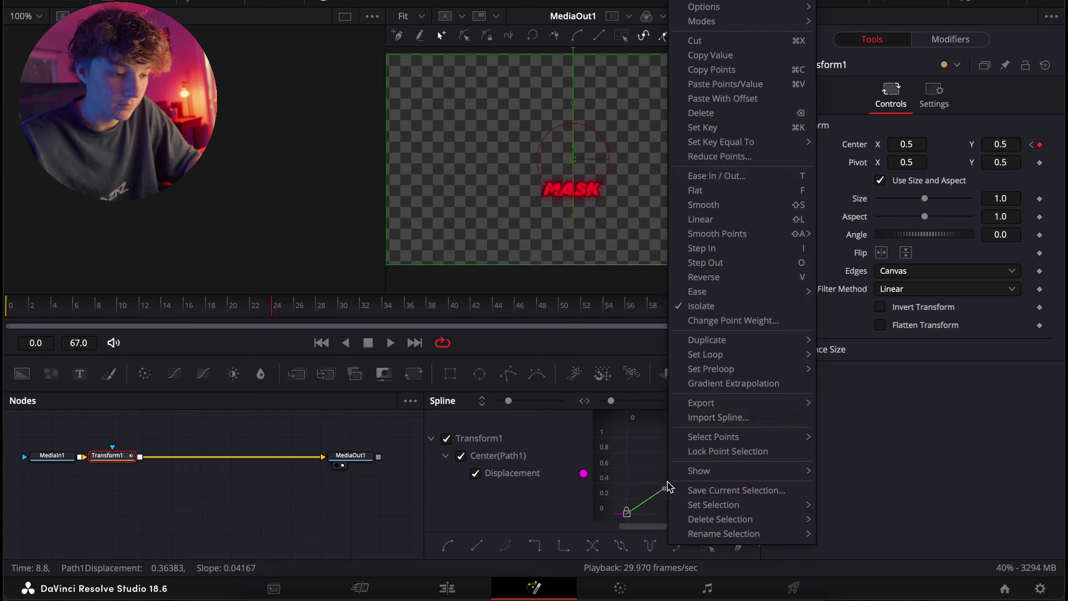
mouse_move(722, 293)
click(856, 337)
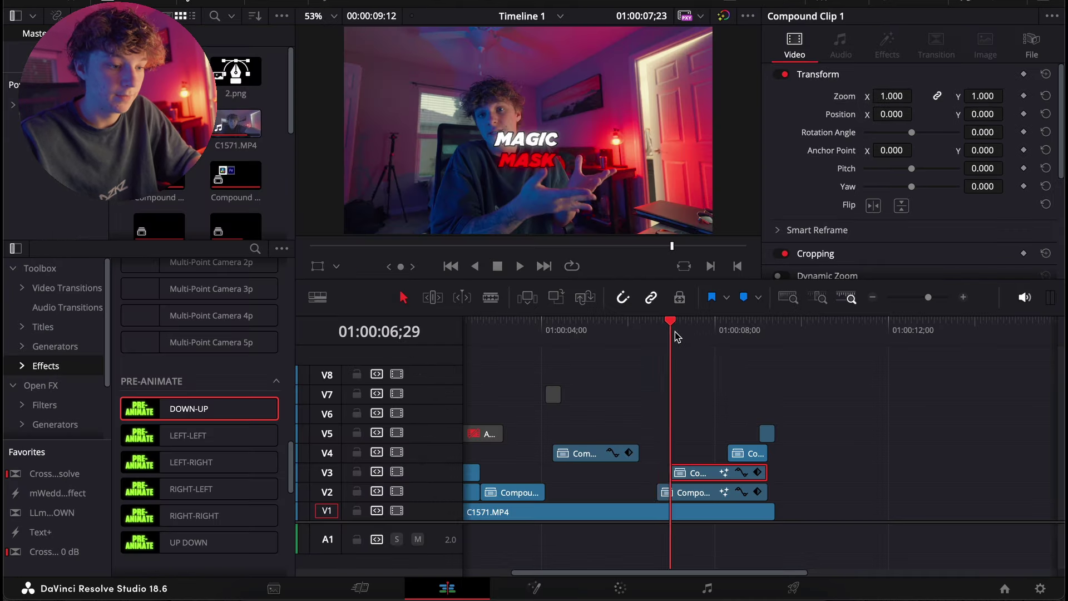
Step: Play the MAGIC and MASK entrances together on the Edit page from just before both clips
drag(675, 333, 651, 333)
key(space)
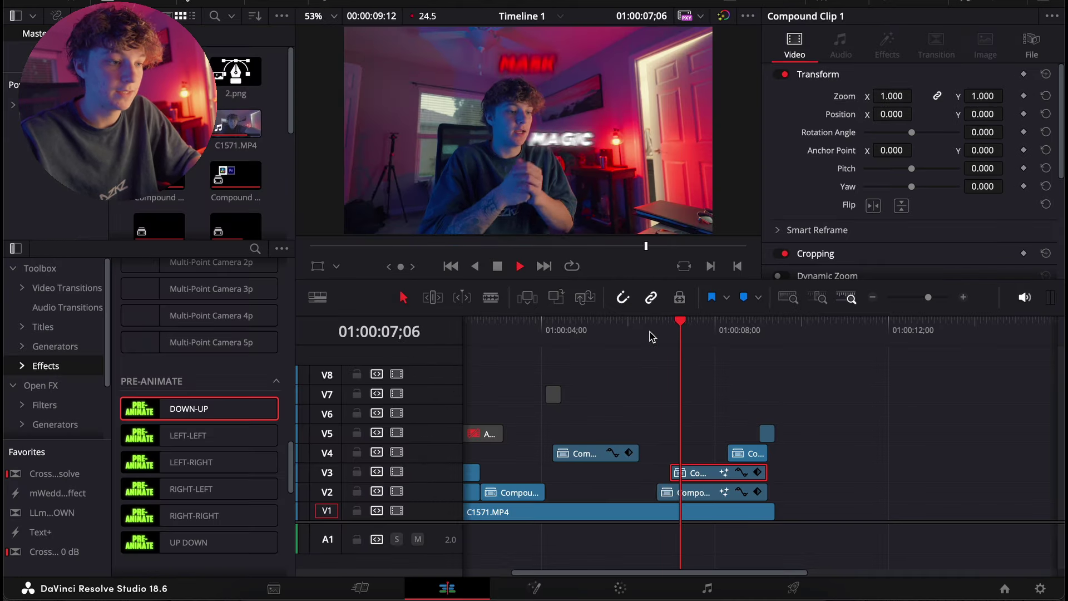
key(space)
Step: Open the dollar-sign Compound Clip 5 on V4 on the Fusion page, add a Transform node after MediaIn1 and go to frame 0
click(742, 455)
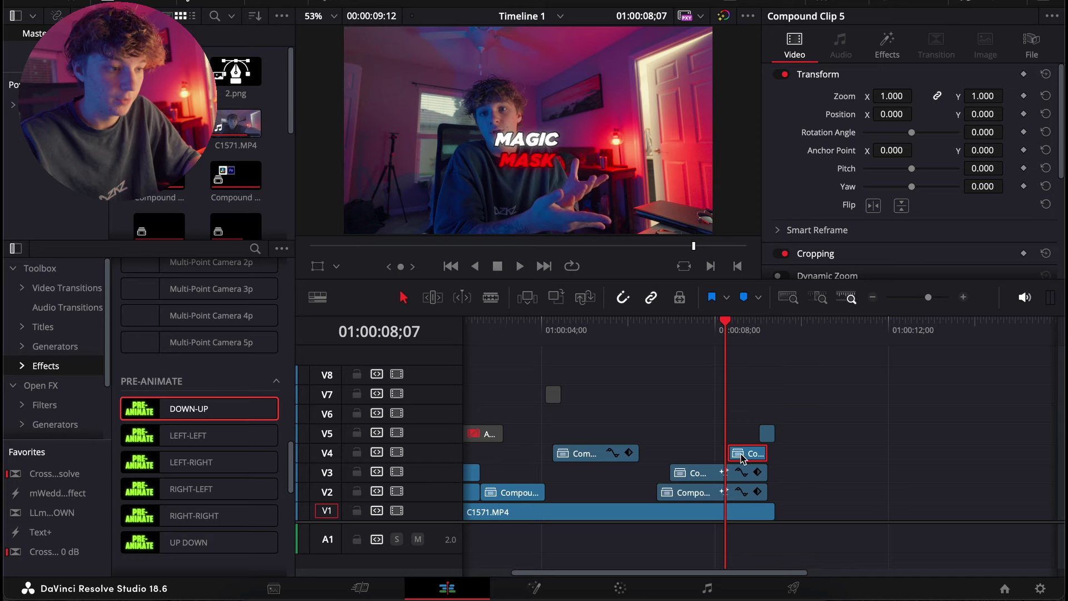
click(549, 583)
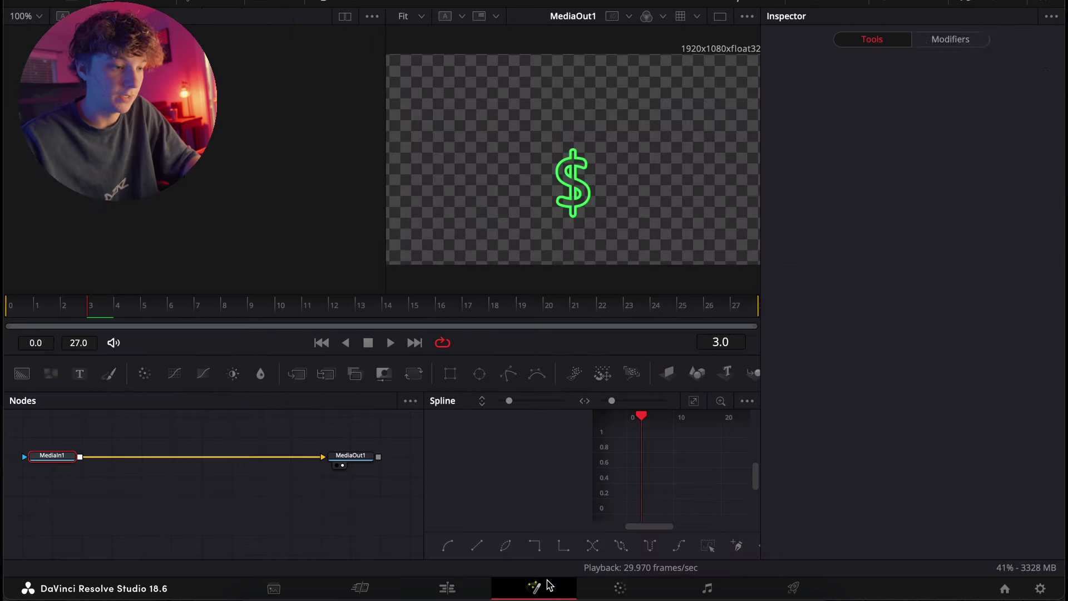
click(413, 373)
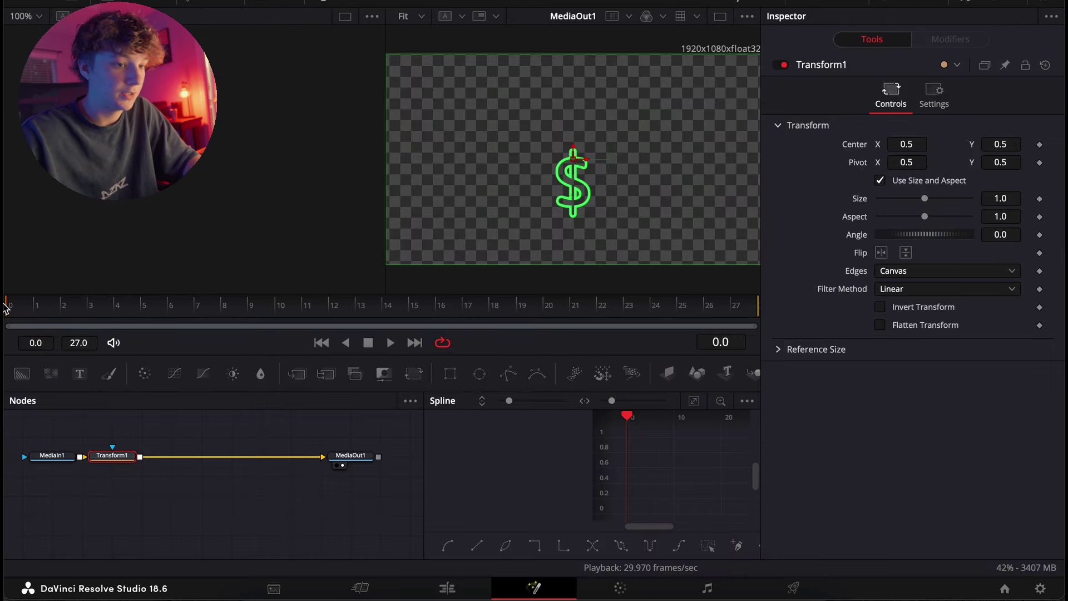
Step: Keyframe Transform1's Center Y at -0.054 on frame 0 and at 0.5 on frame 21
drag(1013, 146, 1015, 150)
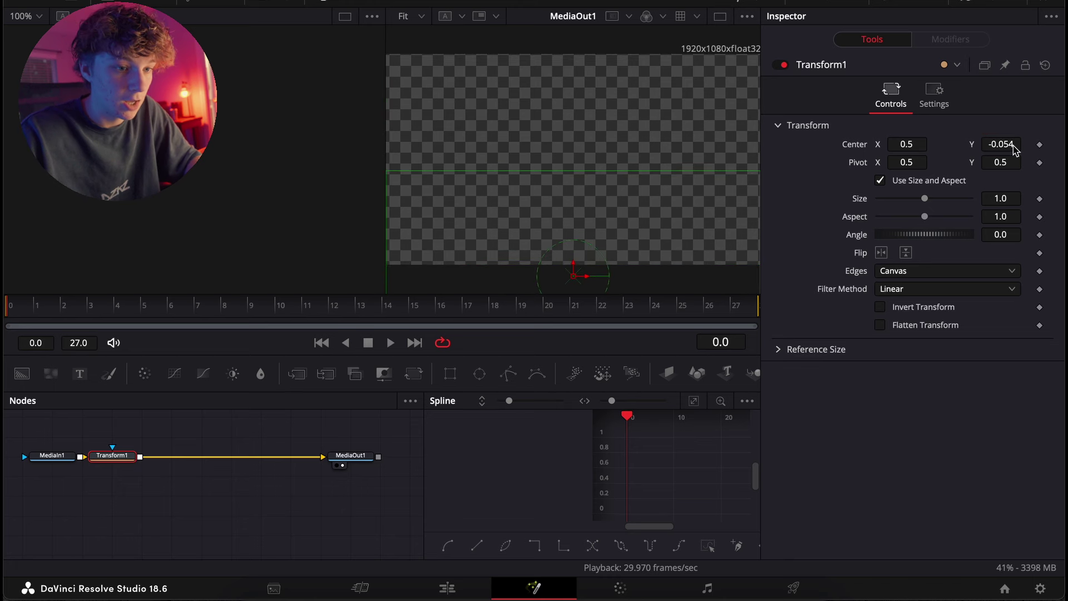
click(1039, 145)
drag(143, 319, 406, 330)
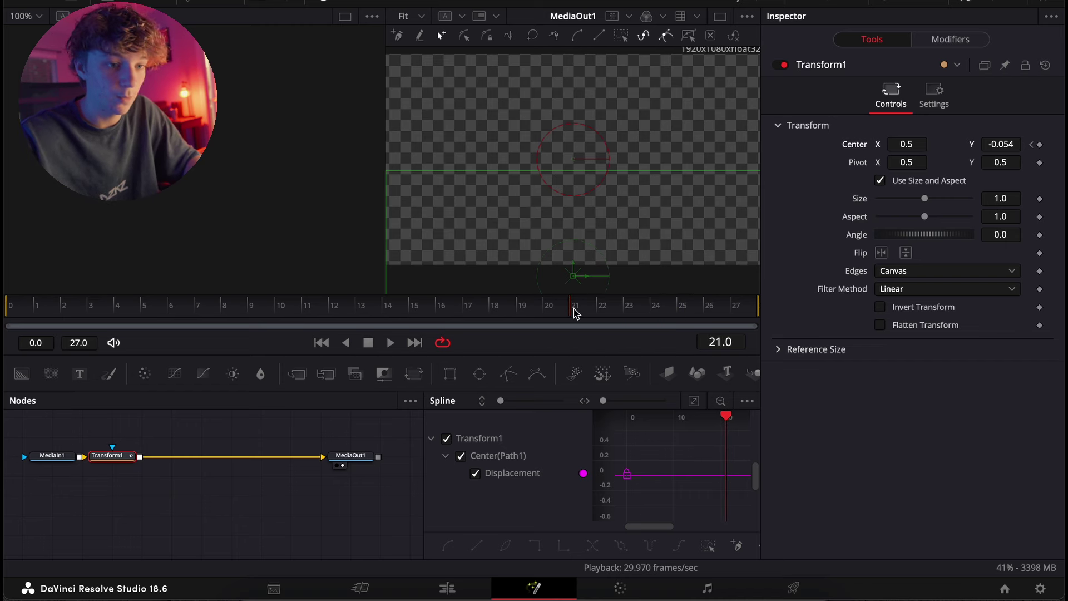
click(1000, 144)
text(0.5)
key(Tab)
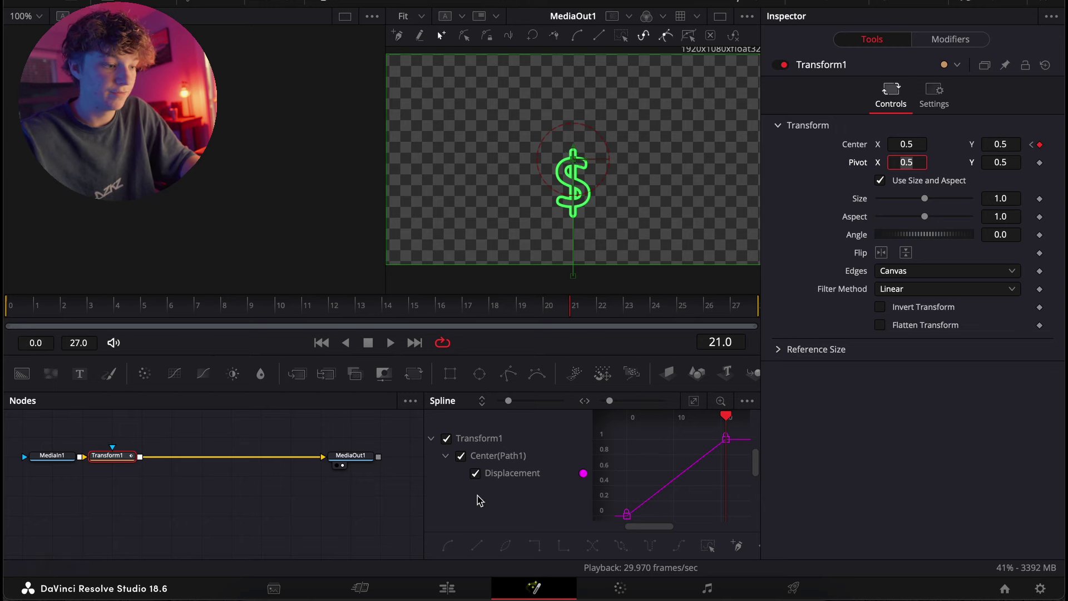
Step: Move the Transform1 node farther from MediaIn1 and enable Motion Blur in its settings
drag(111, 457, 148, 457)
click(934, 95)
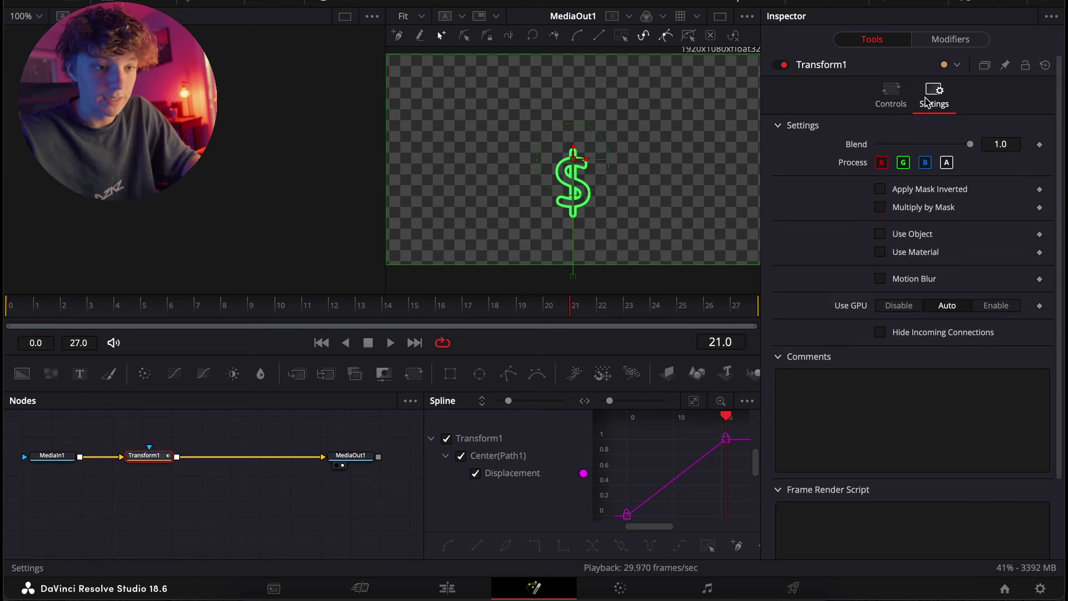
click(880, 279)
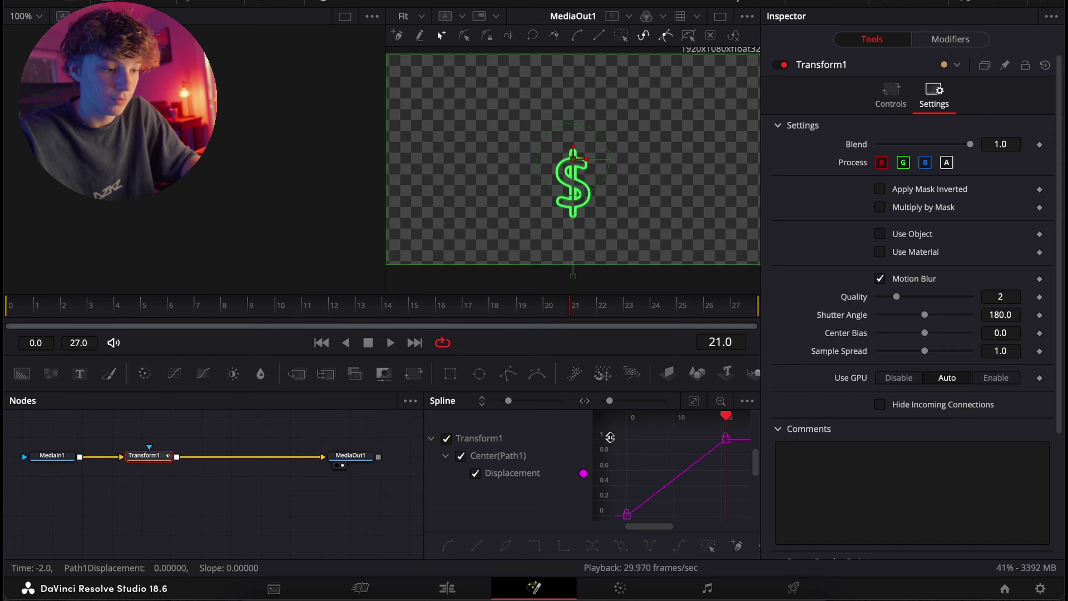
Step: Fit the dollar sign's displacement curve in the spline editor and apply Out Cubic easing to both keyframes
click(690, 406)
click(692, 524)
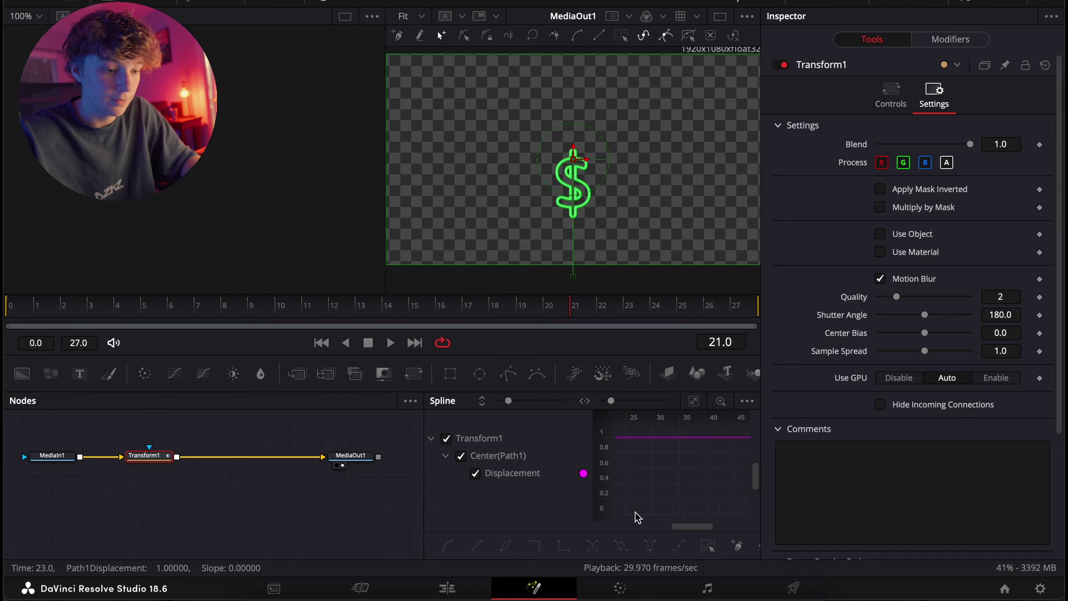
click(695, 401)
drag(748, 520, 604, 430)
right_click(695, 500)
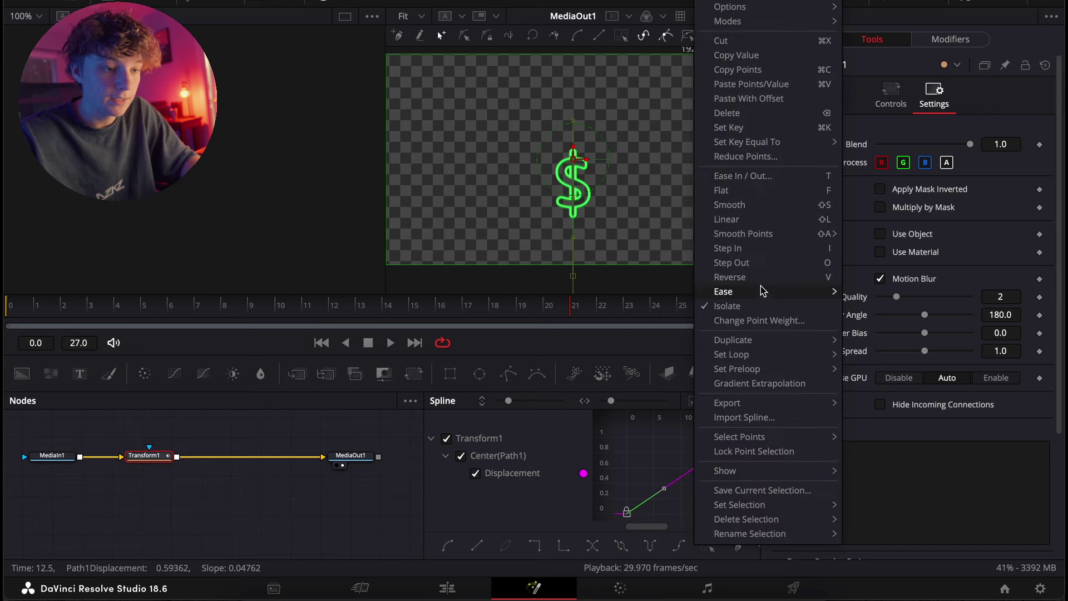
mouse_move(762, 295)
click(873, 322)
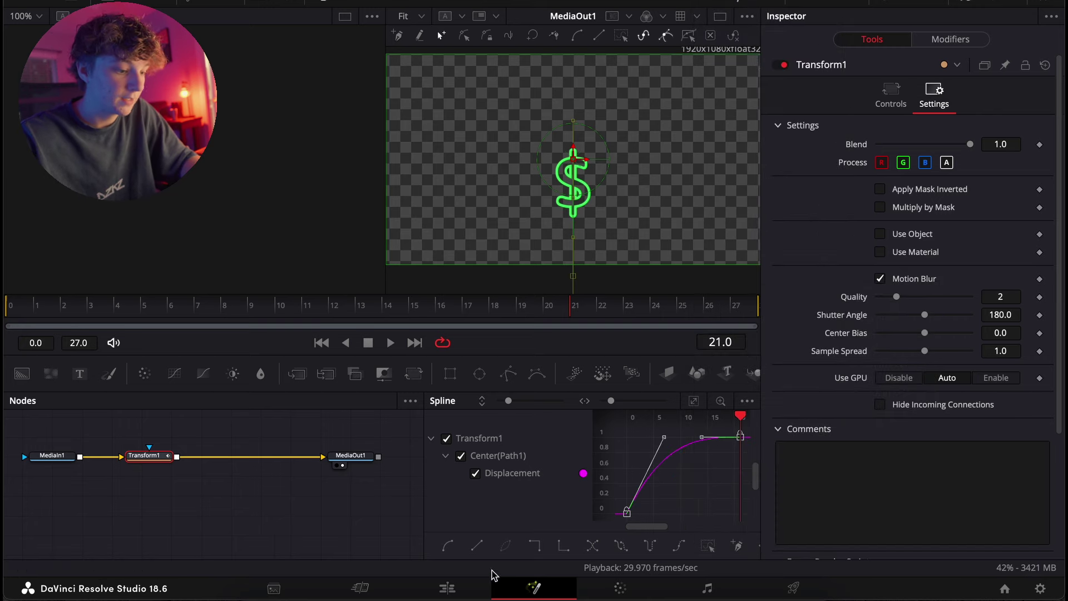
Step: Return to the Edit page and play the dollar-sign entrance from just before Compound Clip 5
click(447, 588)
click(723, 329)
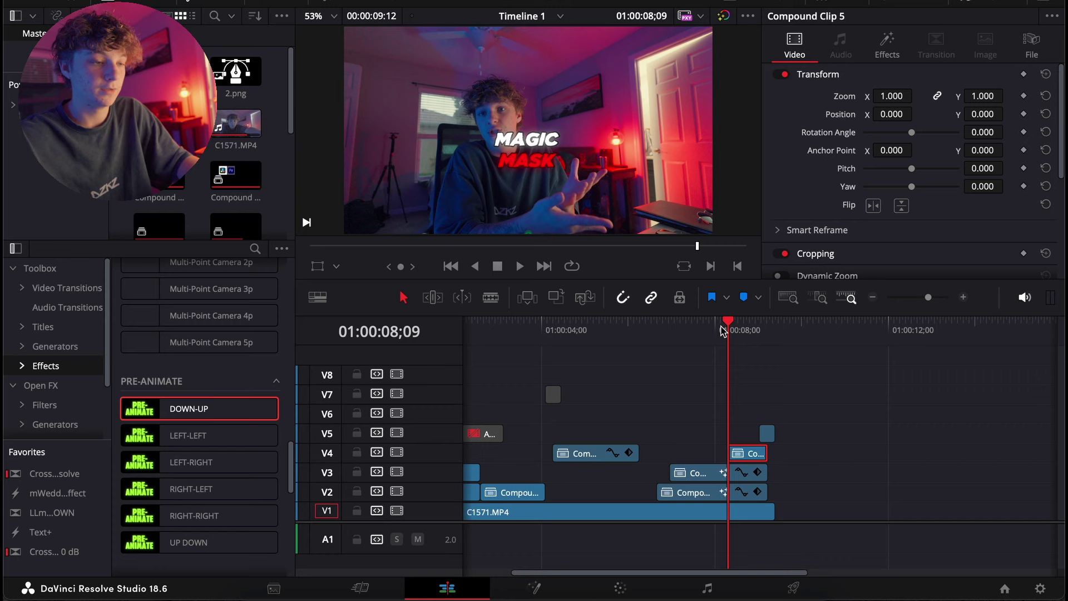
key(space)
key(space)
key(space)
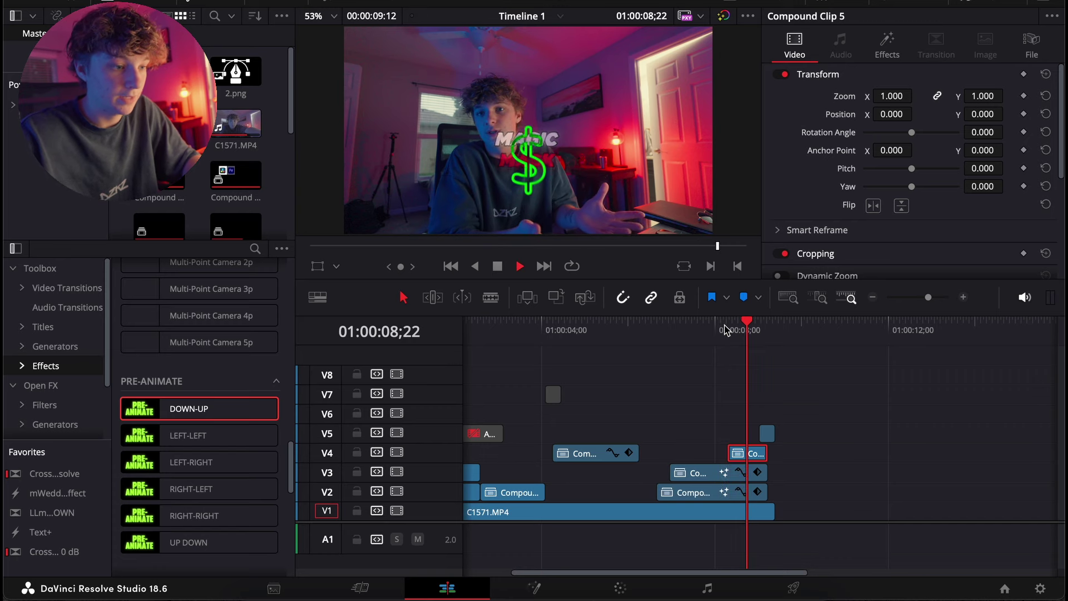
key(space)
Step: Inspect the Composite opacity keyframing of Compound Clip 1 on V3, and play the timeline to its end
click(732, 477)
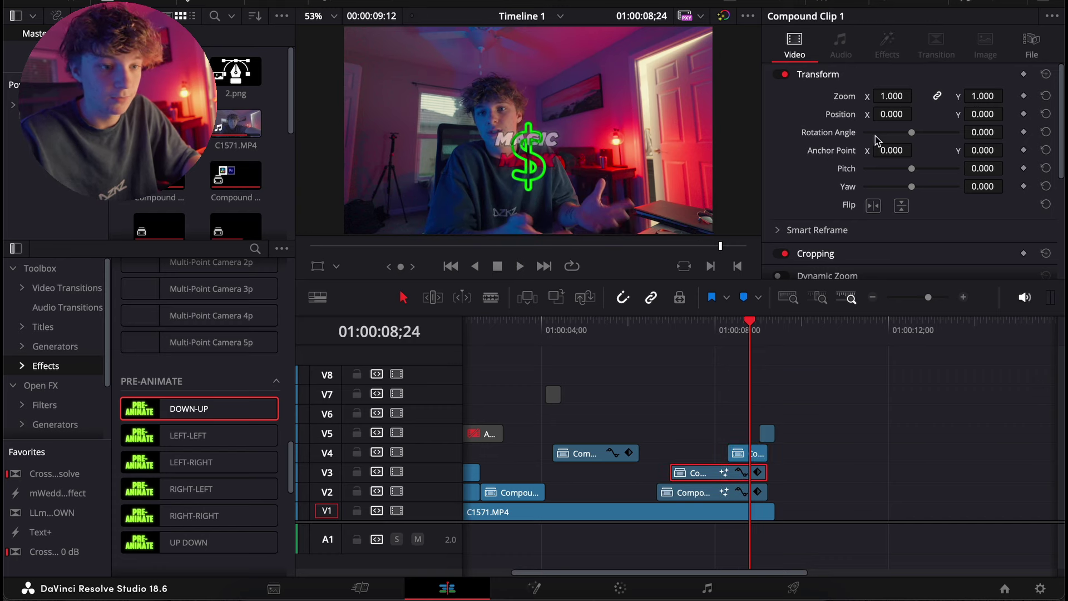
scroll(875, 139, down, 3)
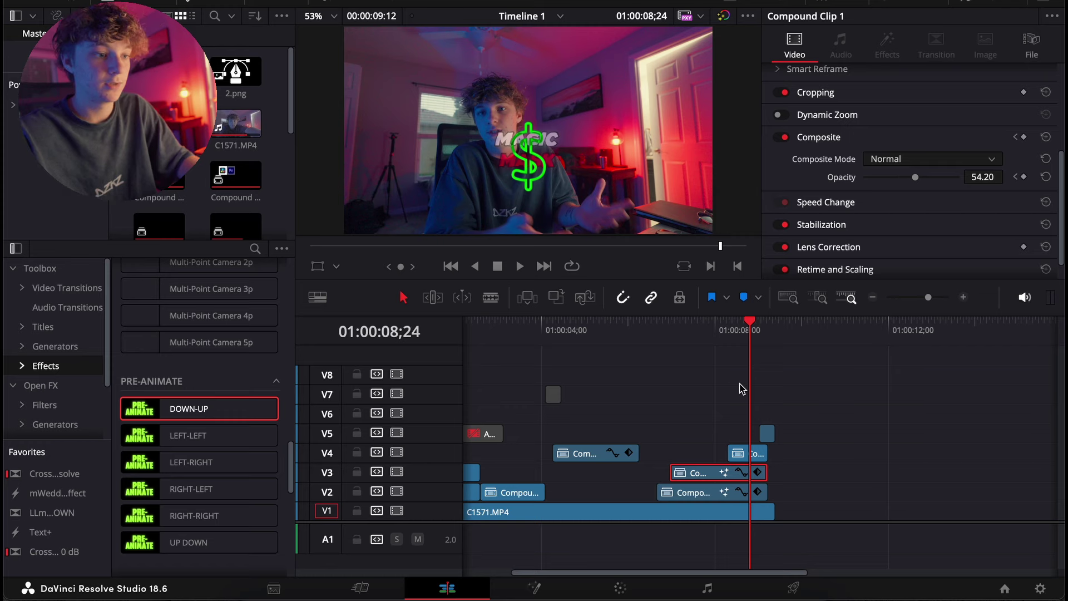
key(space)
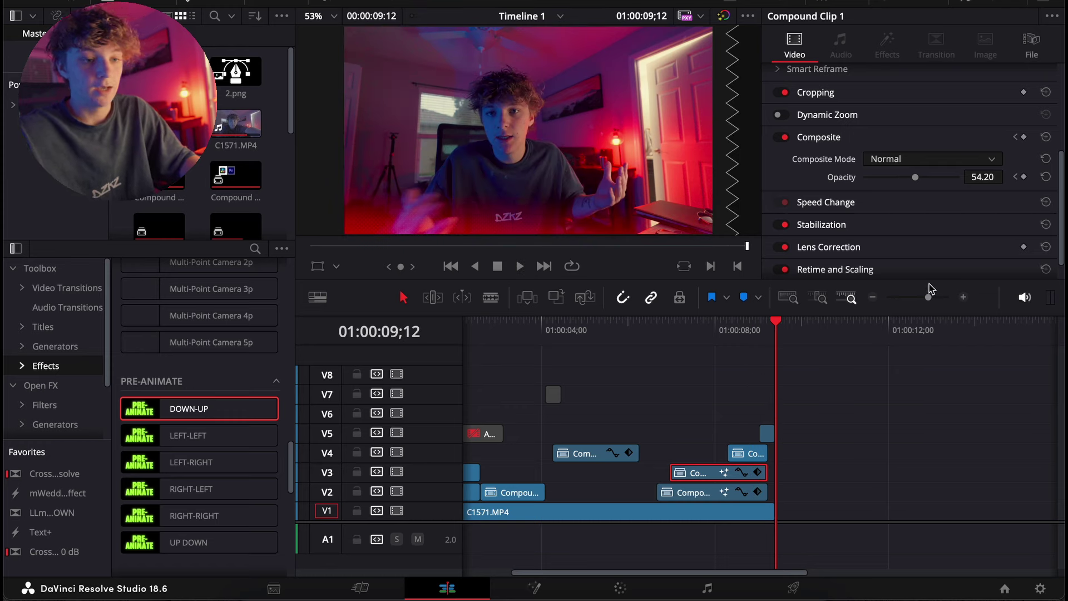
click(873, 297)
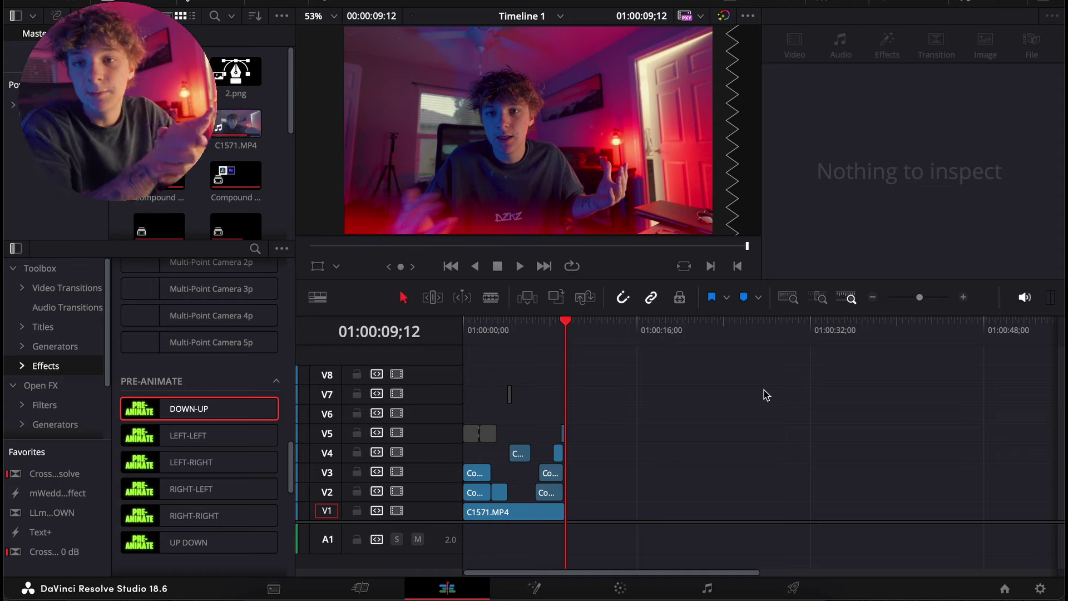